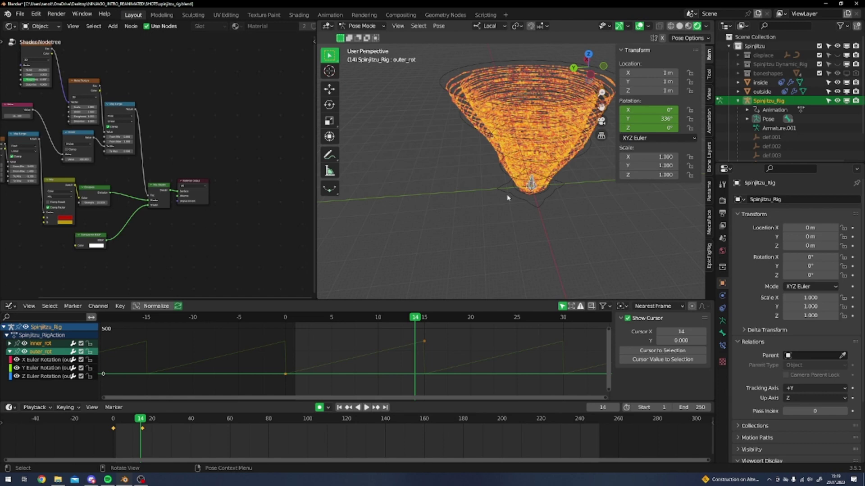
Hide the viewport sidebar and switch Spinjitzu_Rig from Pose Mode to Object Mode
mouse_move(576, 231)
middle_down()
mouse_move(518, 199)
mouse_move(515, 215)
mouse_move(554, 241)
mouse_move(579, 237)
middle_up()
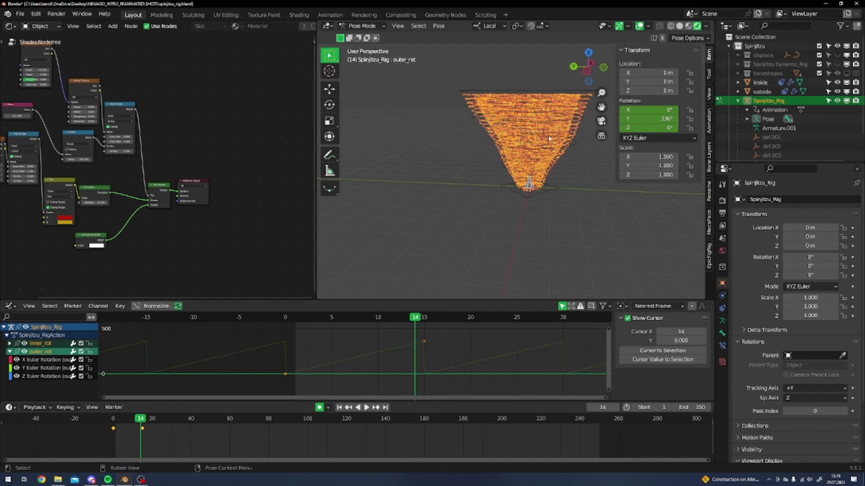
key(n)
scroll(496, 167, up, 3)
key(ctrl+Tab)
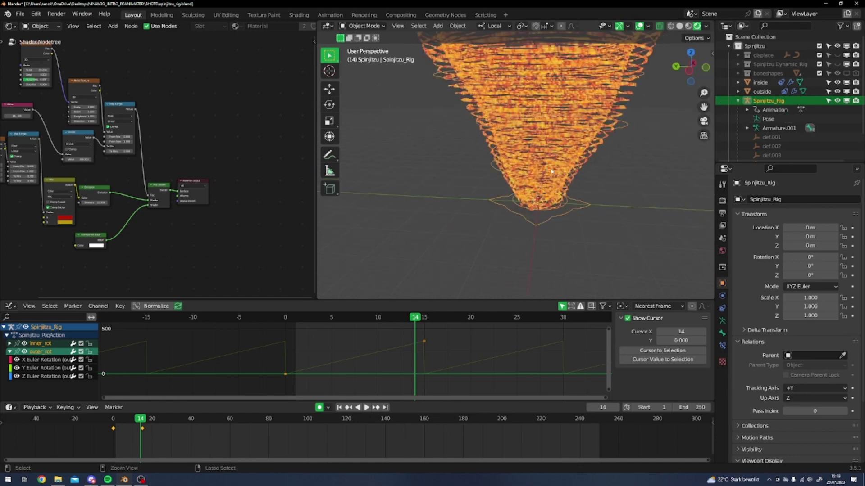
scroll(582, 185, down, 4)
shift+middle_drag(552, 167, 537, 205)
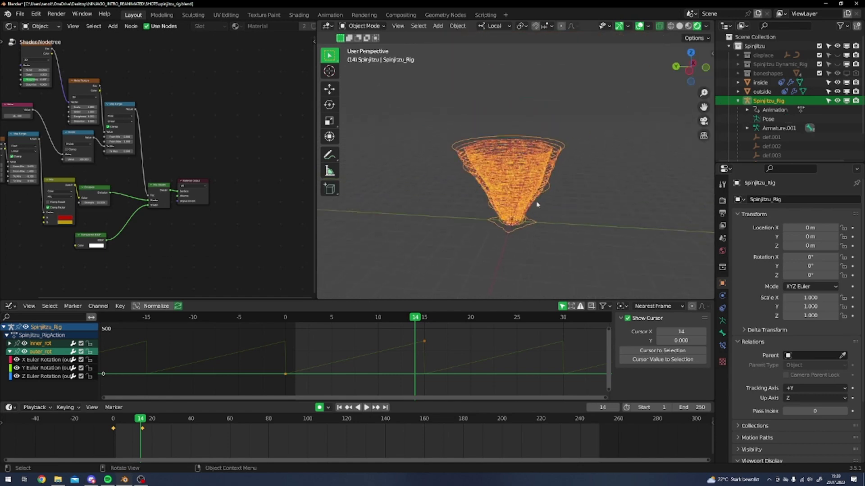
Play the tornado animation in a maximized viewport with overlays hidden, and restore the overlays and the normal layout
key(ctrl+space)
middle_drag(462, 267, 676, 103)
click(789, 26)
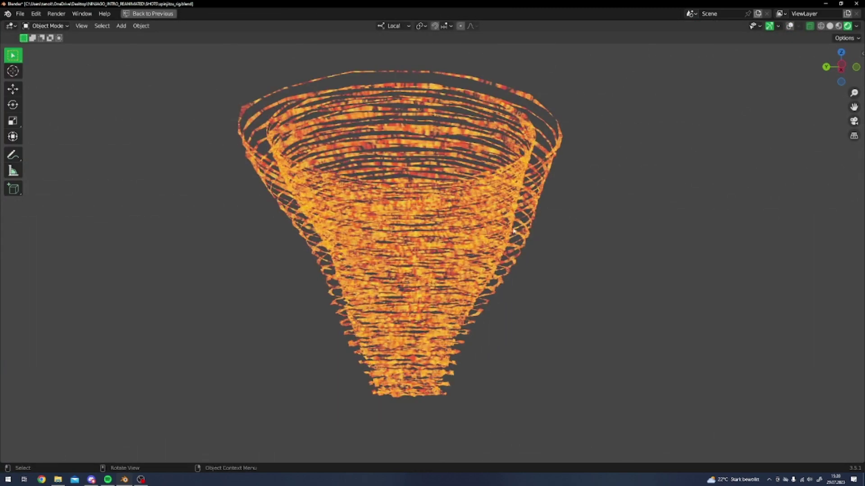
key(space)
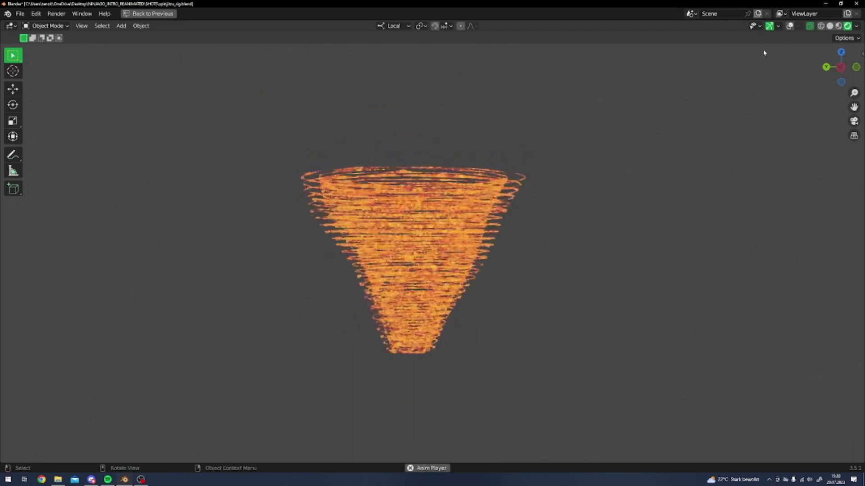
click(790, 26)
key(space)
middle_drag(584, 225, 545, 232)
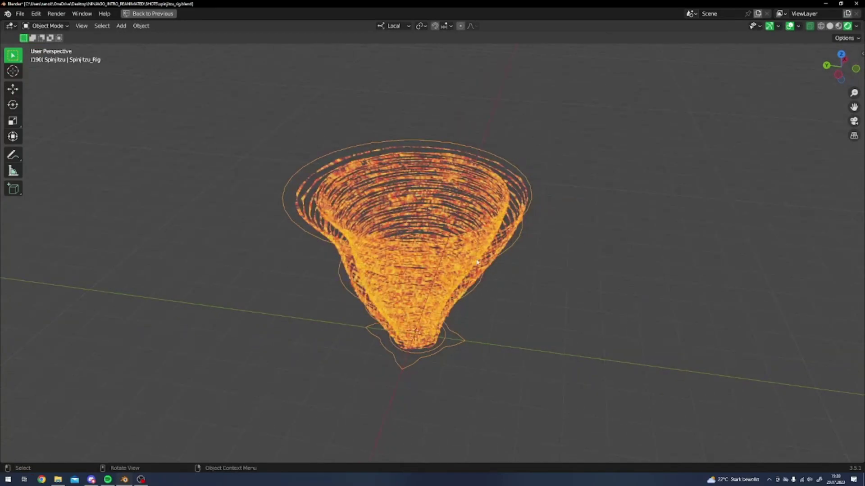
key(ctrl+space)
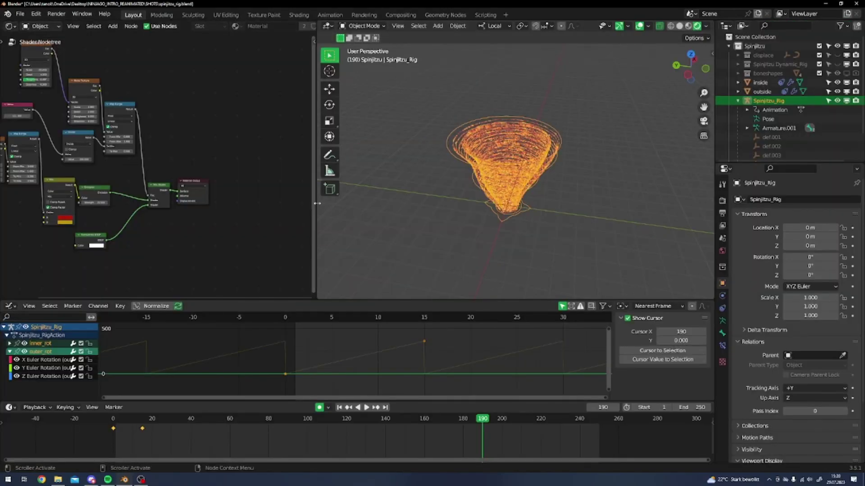
Put Spinjitzu_Rig into Pose Mode and select the ROOT control around the tornado's base
middle_drag(597, 188, 599, 105)
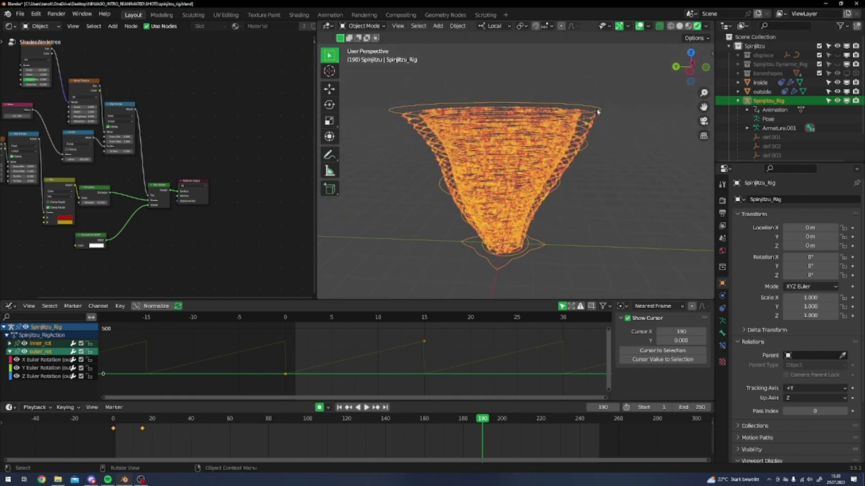
middle_drag(560, 218, 518, 280)
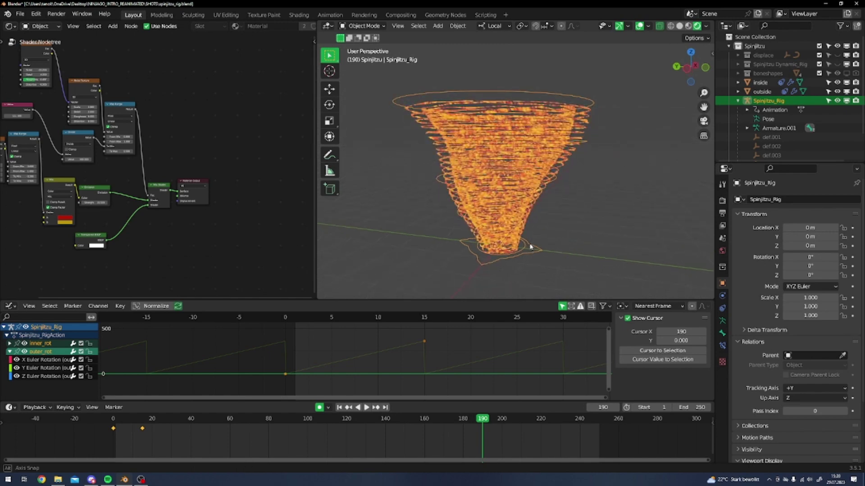
mouse_move(530, 244)
middle_down()
mouse_move(576, 253)
mouse_move(566, 210)
mouse_move(529, 229)
middle_up()
key(ctrl+Tab)
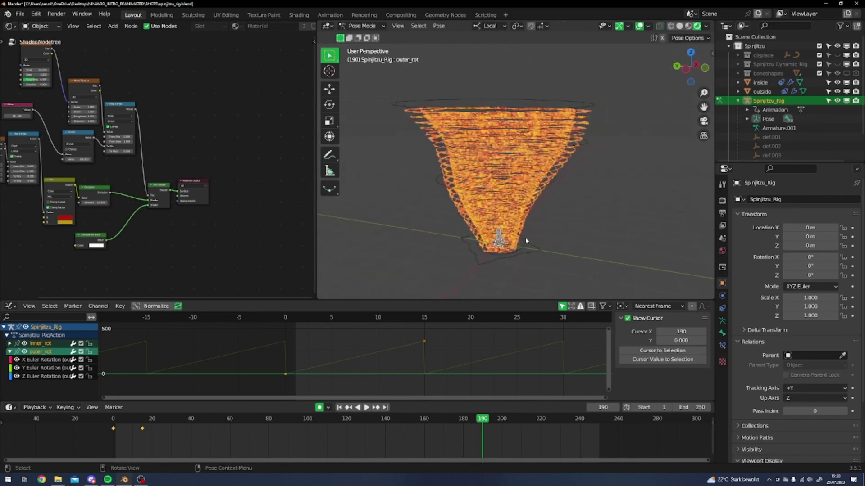
click(535, 245)
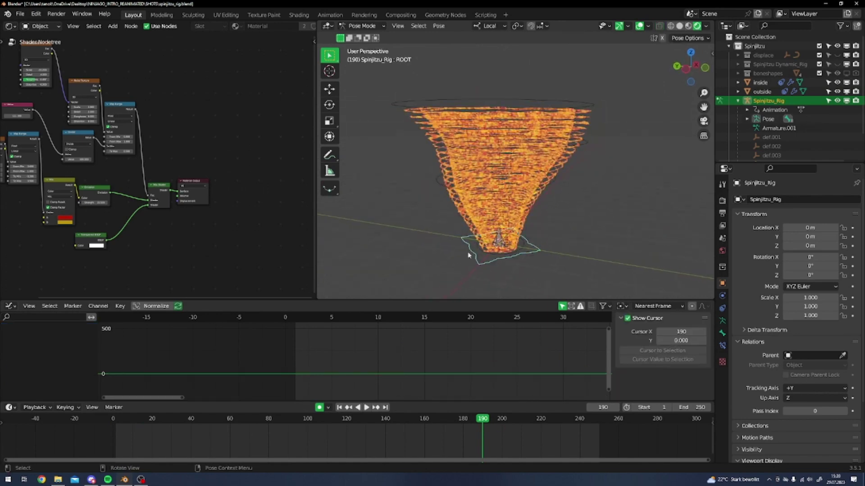
middle_drag(472, 220, 578, 225)
Try moving the top ring control hook_ctrl.005 and the two ring controls around the middle of the tornado, cancelling each move
click(508, 91)
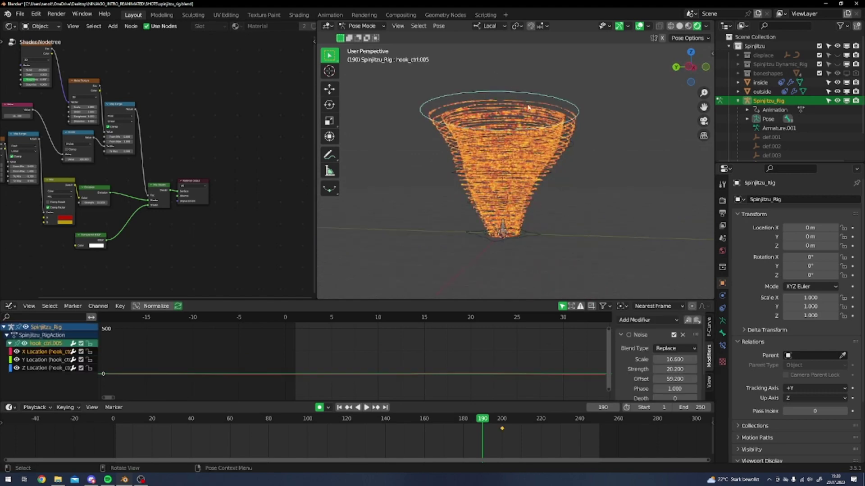
key(g)
key(Escape)
click(518, 151)
key(g)
key(Escape)
click(520, 170)
key(g)
key(Escape)
Try moving the lower ring controls hook_ctrl.002 and hook_ctrl.001 near the tornado's base, cancelling each move
click(509, 205)
key(g)
key(Escape)
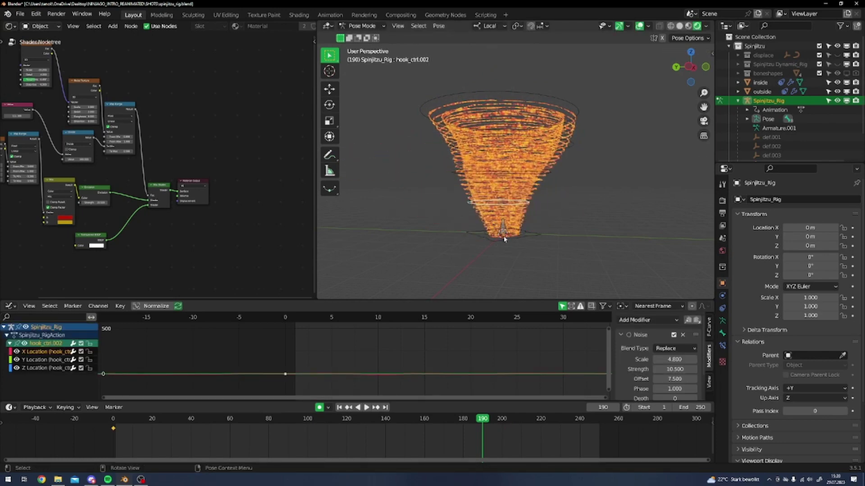
click(505, 238)
key(g)
key(Escape)
scroll(494, 262, up, 2)
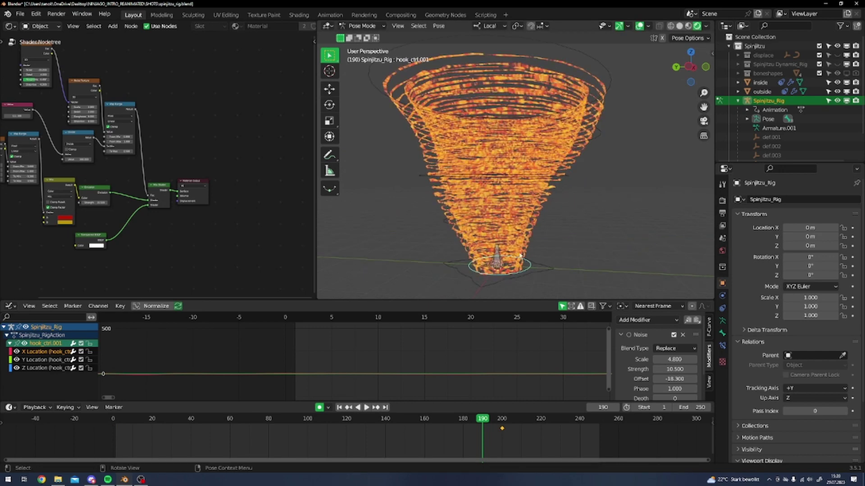
Select the inner_rot and outer_rot bones and scrub the animation to frame 6 and back to frame 3, examining the spin
click(495, 258)
shift+click(498, 253)
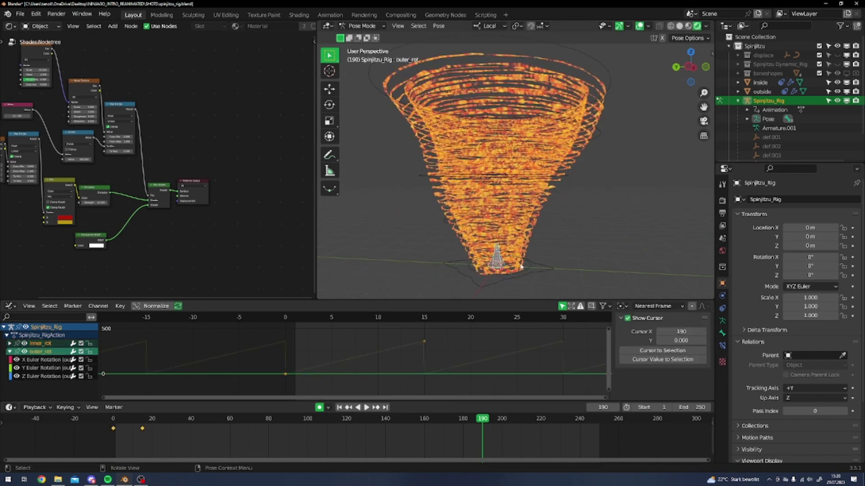
drag(290, 321, 341, 321)
middle_drag(470, 174, 594, 120)
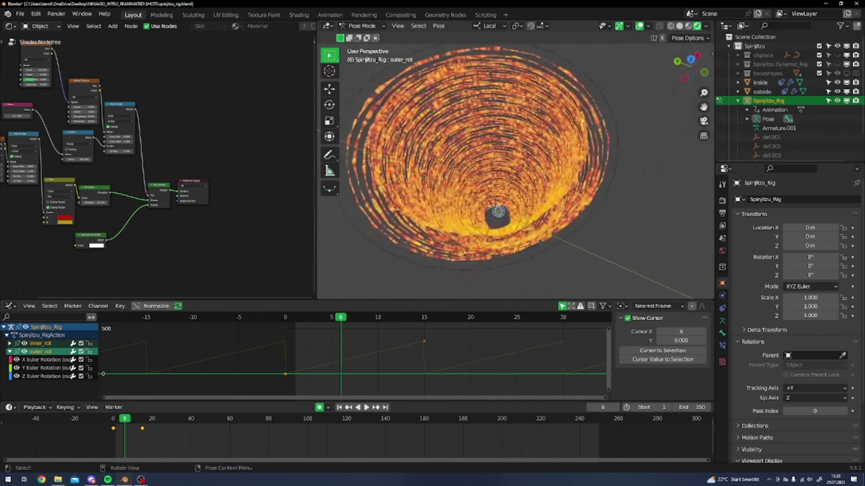
scroll(496, 251, down, 3)
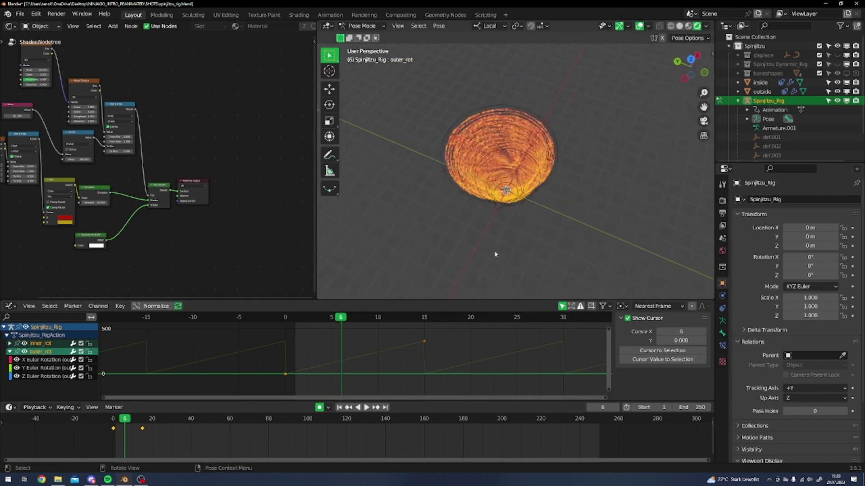
middle_drag(496, 251, 491, 192)
drag(332, 317, 313, 317)
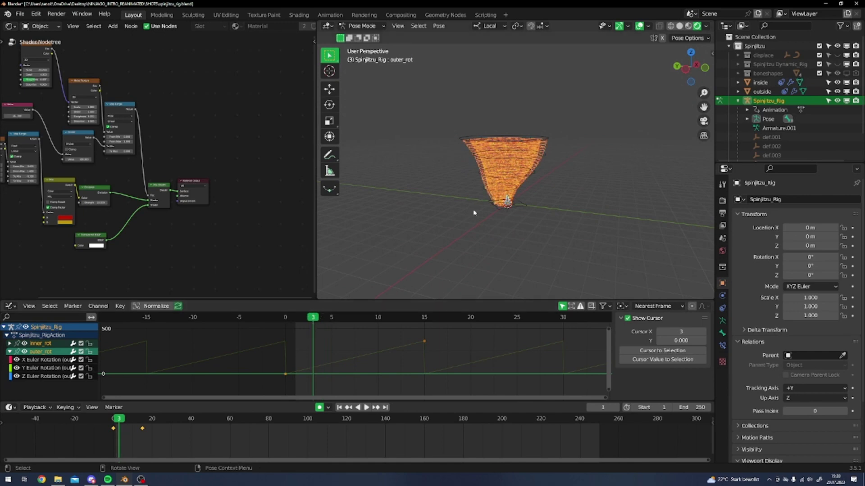
Hide the inner_rot and outer_rot bones at the tornado's base
scroll(518, 252, up, 4)
scroll(493, 247, down, 2)
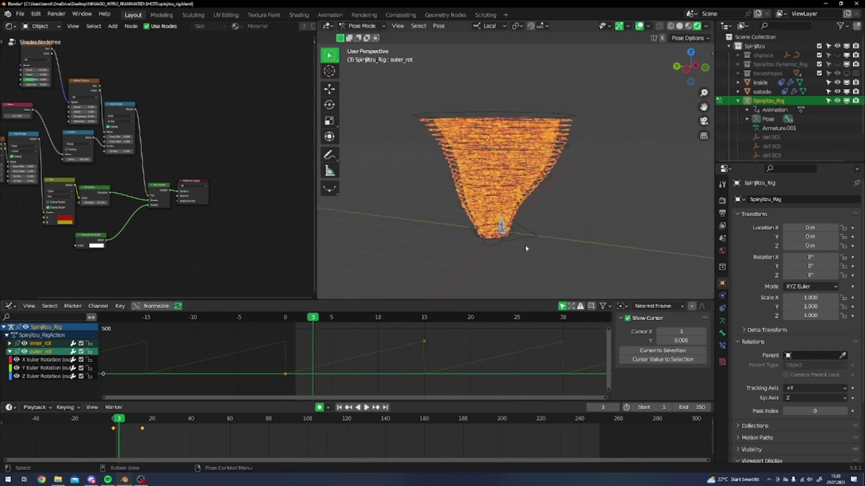
click(508, 224)
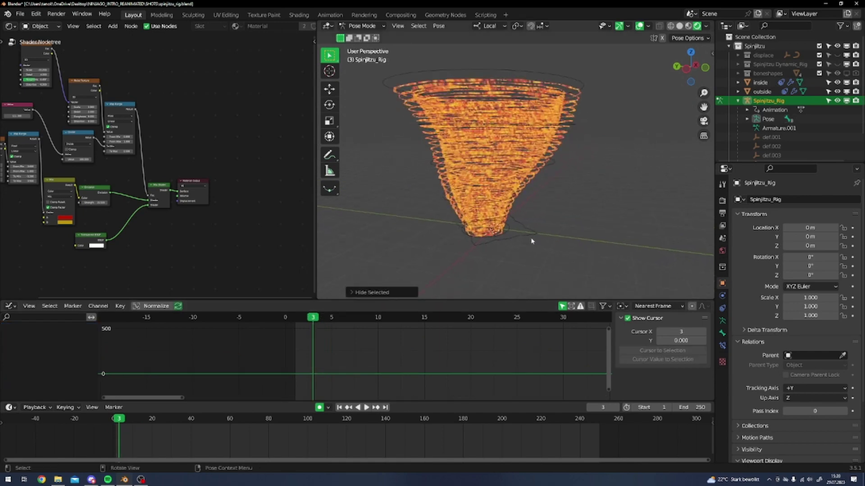
Try moving and rotating the whole tornado with the ROOT control, cancelling the transforms
key(g)
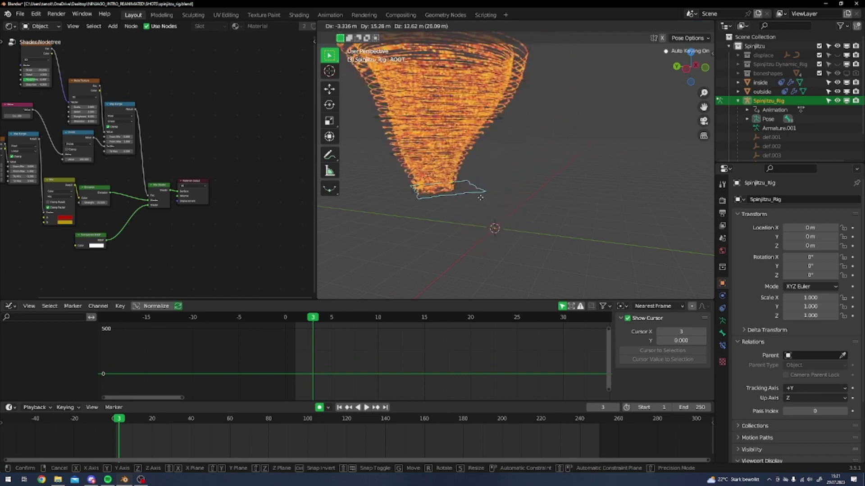
key(r)
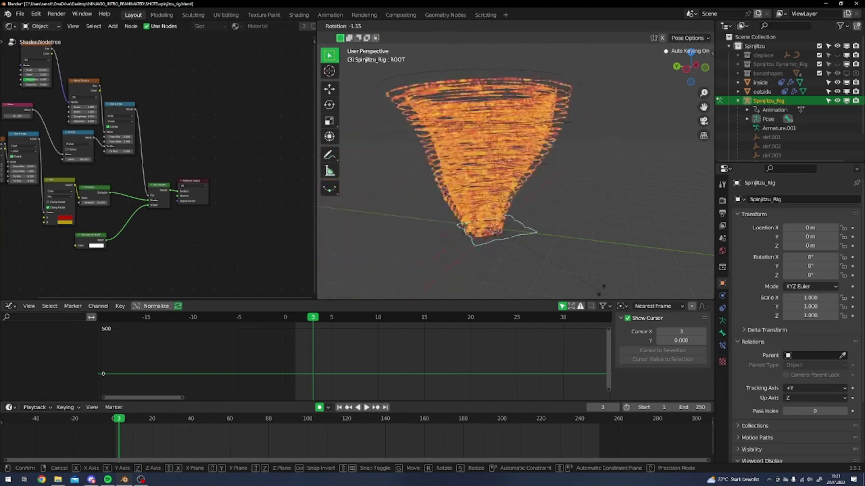
right_click(556, 208)
Select all five hook_ctrl rings from base to top and try rotating them together, cancelling the rotation
click(528, 173)
click(505, 233)
shift+click(504, 203)
shift+click(516, 169)
shift+click(544, 129)
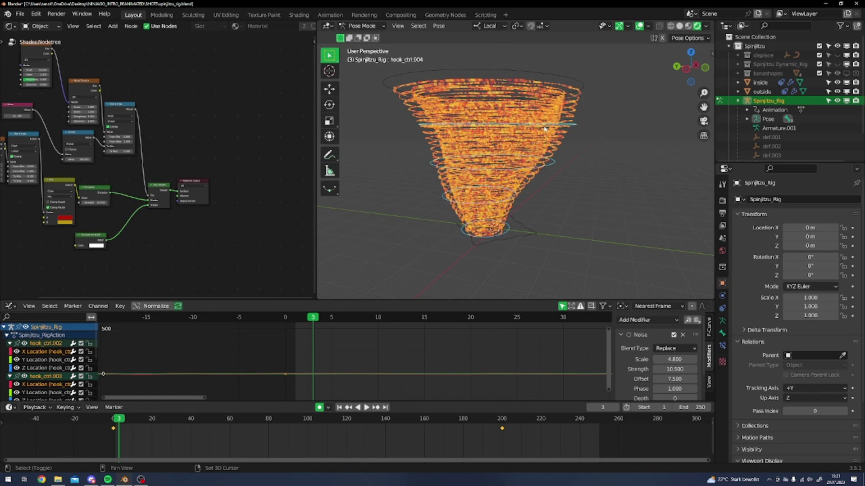
shift+click(548, 88)
key(r)
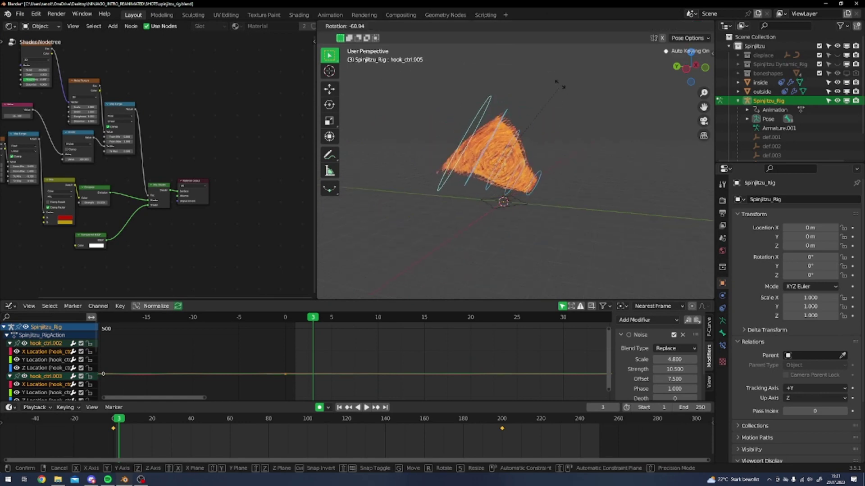
right_click(580, 161)
Try rotating the single ring controls hook_ctrl.003 and hook_ctrl.004, cancelling each rotation
click(538, 164)
key(r)
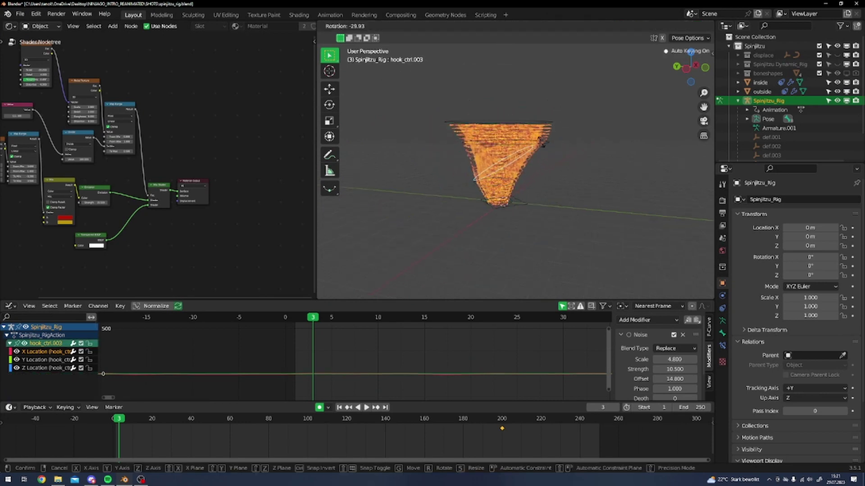
right_click(540, 164)
click(538, 148)
click(541, 126)
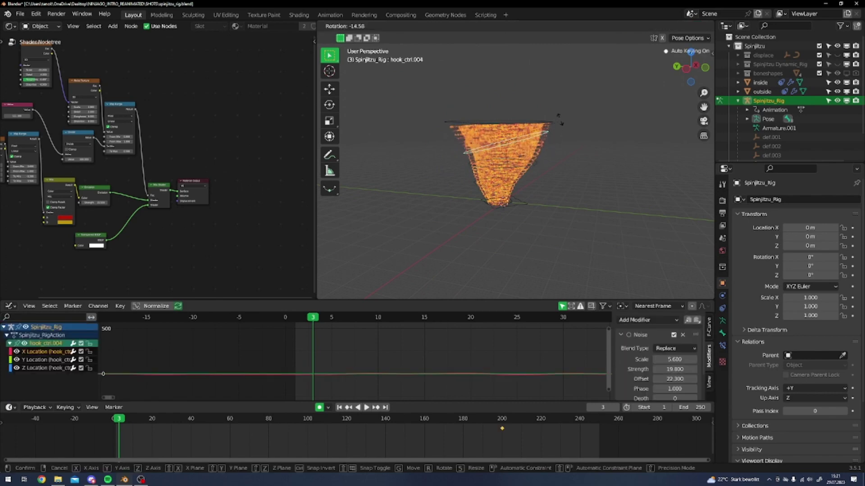
key(r)
right_click(589, 123)
Try tipping the tornado sideways with the ROOT control and moving hook_ctrl.003, and undo the rotation
click(524, 203)
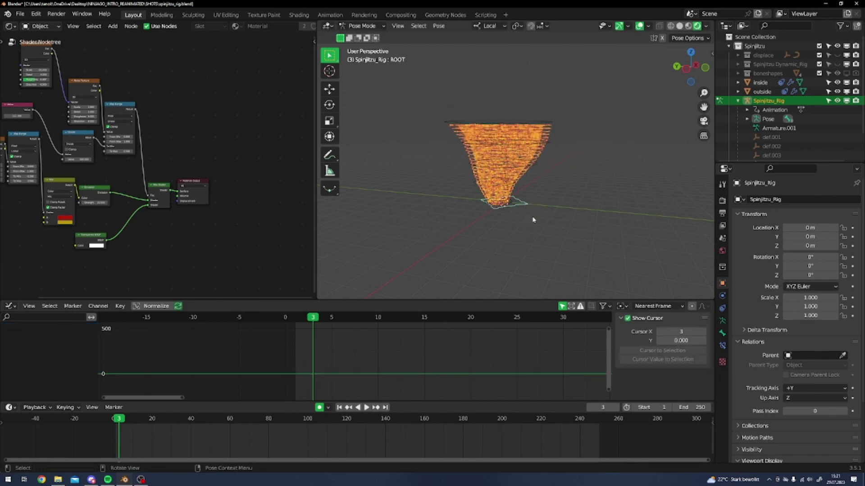
key(r)
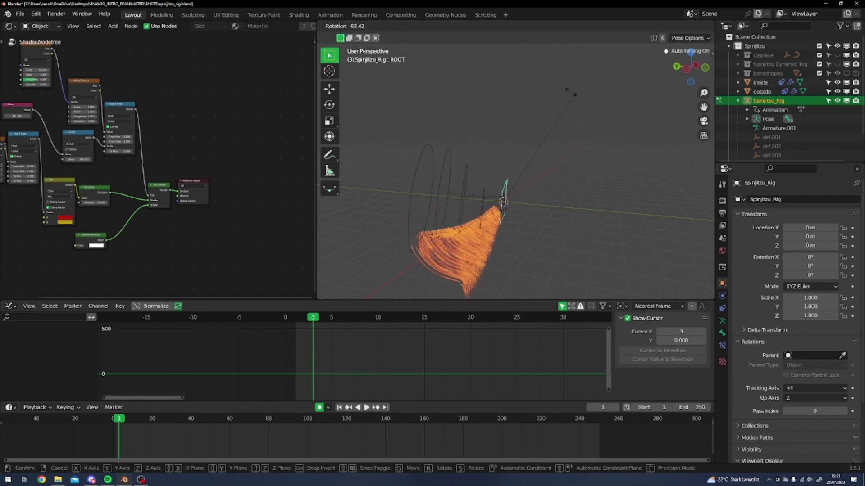
click(564, 117)
click(460, 201)
key(g)
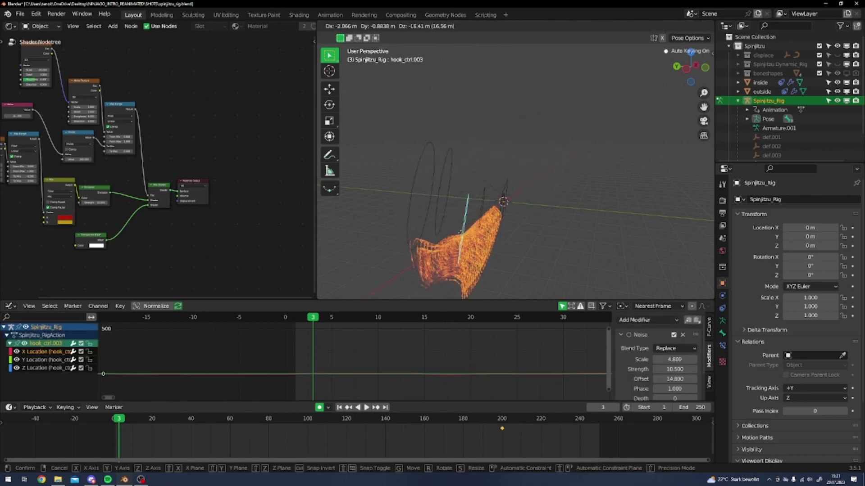
right_click(462, 227)
key(ctrl+z)
key(ctrl+z)
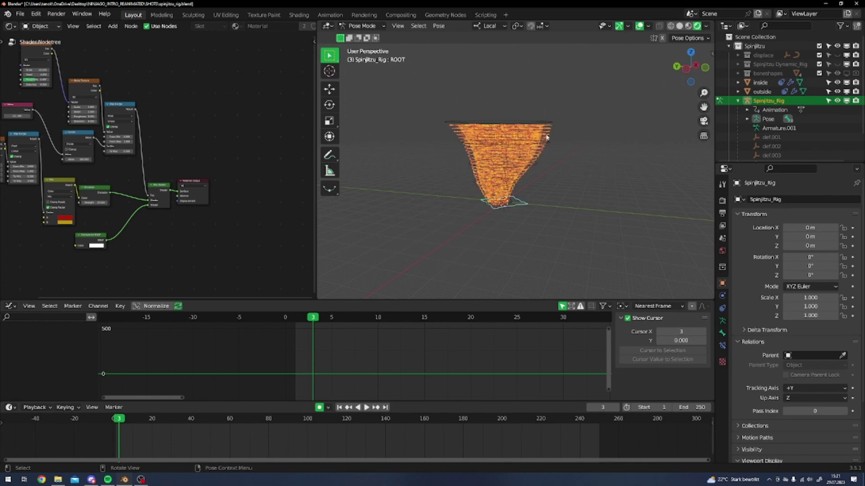
Try moving the ROOT control away from the origin, cancelling the move
scroll(547, 137, up, 4)
key(g)
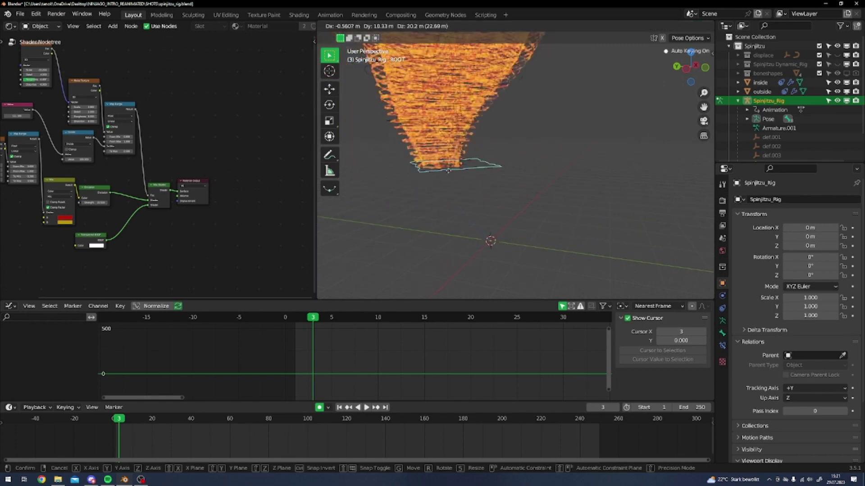
right_click(461, 166)
scroll(511, 250, up, 1)
middle_drag(490, 251, 493, 236)
scroll(493, 236, down, 3)
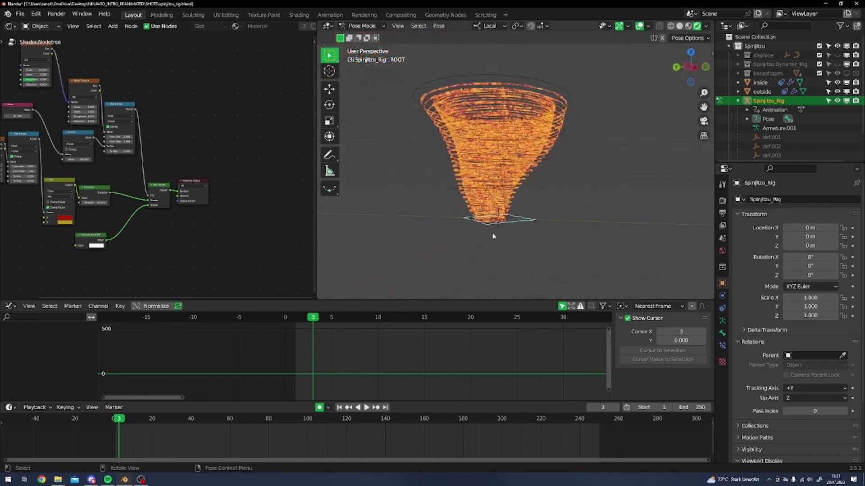
Select the top ring control hook_ctrl.005 and play the animation briefly to examine its noise-driven motion
click(517, 83)
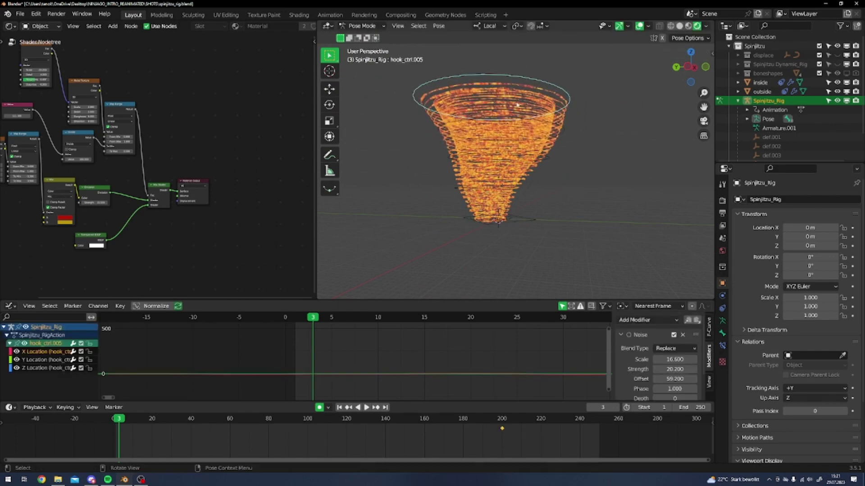
key(space)
key(space)
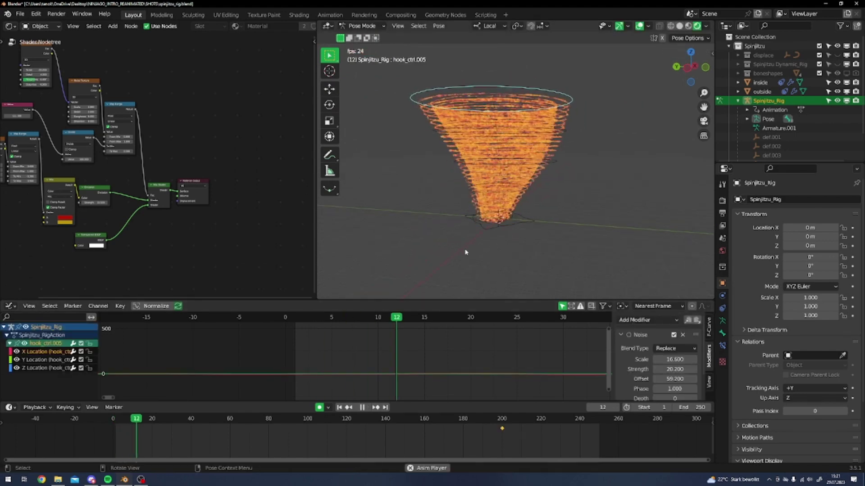
scroll(436, 353, down, 4)
middle_drag(490, 118, 489, 149)
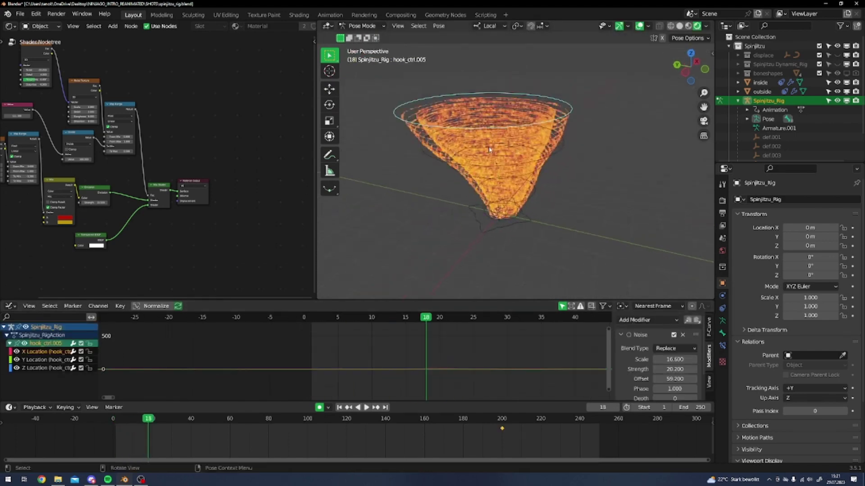
Examine the Y Location noise curve of hook_ctrl.005 over the full frame range and scrub to frame 35
key(ctrl+Tab)
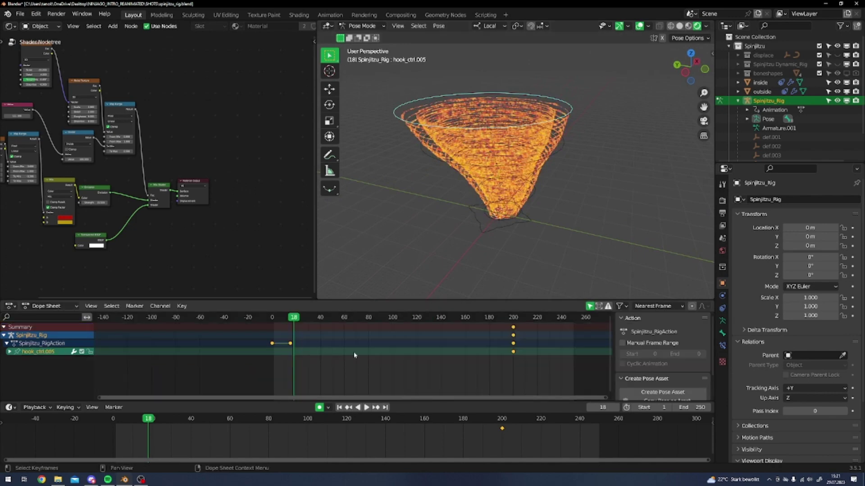
key(ctrl+Tab)
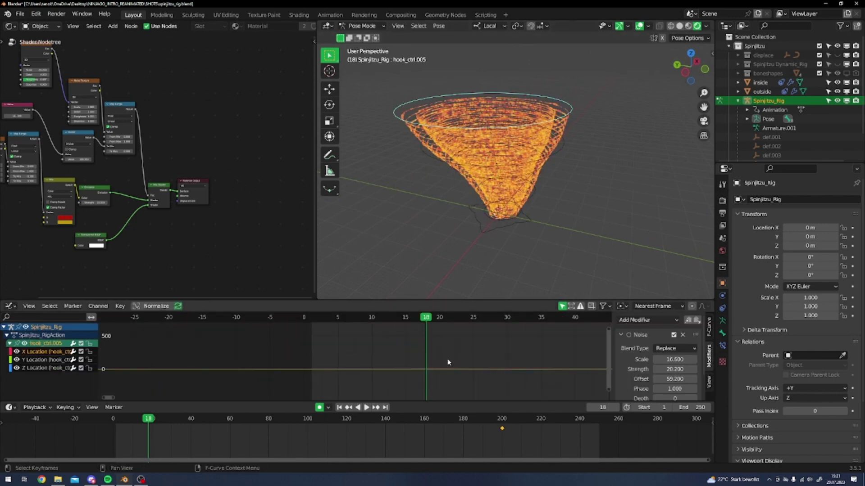
click(39, 362)
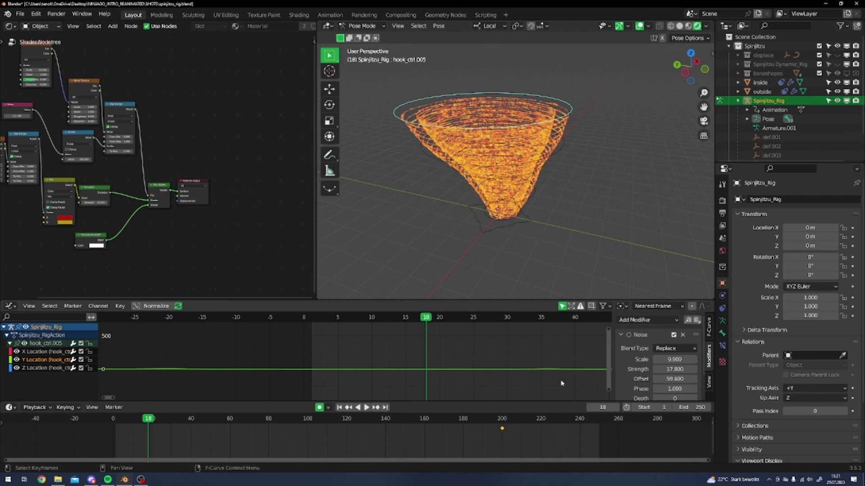
key(Home)
scroll(350, 337, down, 12)
middle_drag(266, 366, 278, 368)
scroll(280, 368, down, 12)
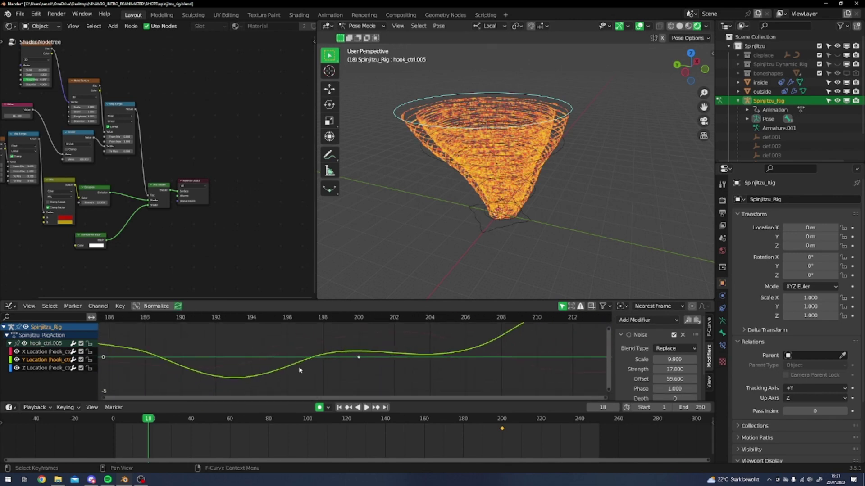
scroll(336, 382, down, 5)
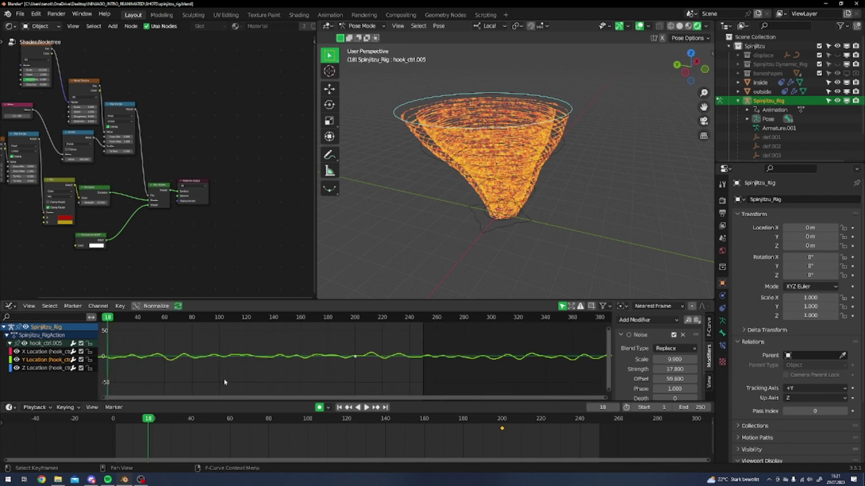
middle_drag(181, 369, 273, 386)
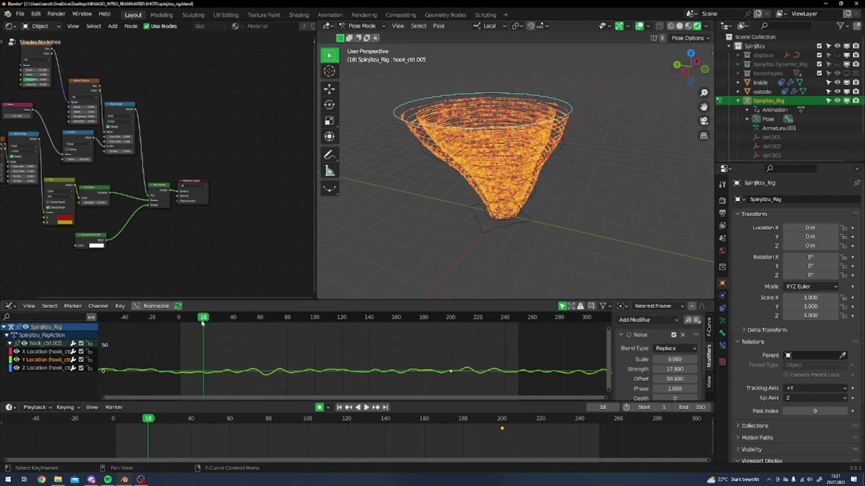
drag(203, 321, 226, 321)
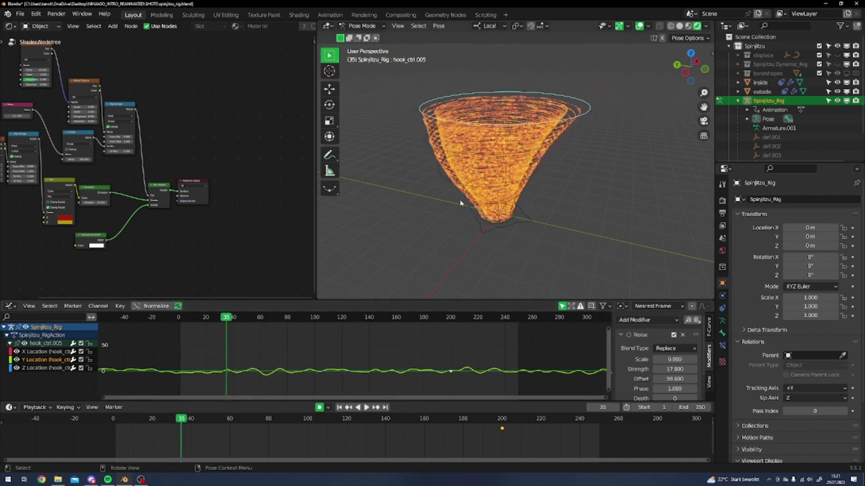
Save the file and select the tornado's ring controls together, with hook_ctrl.001 at the base as the active bone
key(ctrl+s)
click(412, 81)
drag(426, 99, 465, 199)
mouse_move(504, 247)
middle_down()
mouse_move(536, 255)
mouse_move(499, 236)
middle_up()
scroll(500, 235, up, 1)
click(509, 228)
middle_drag(547, 258, 509, 249)
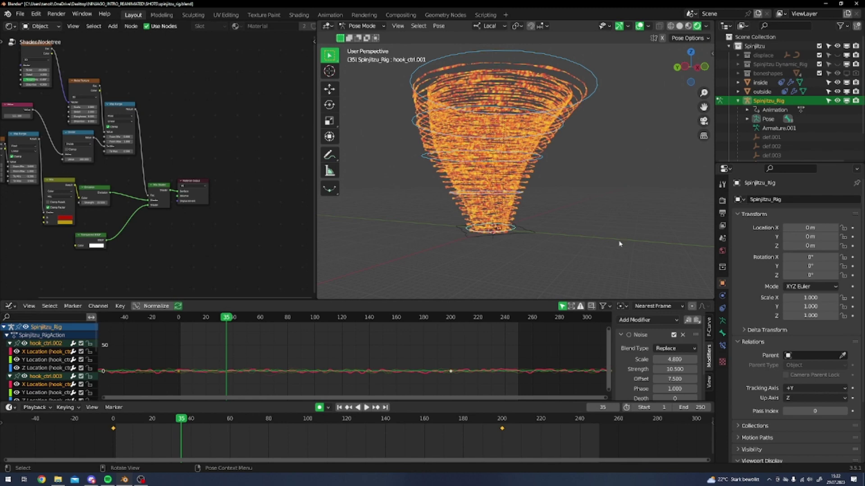
scroll(529, 177, down, 8)
middle_drag(529, 178, 522, 221)
scroll(521, 220, up, 10)
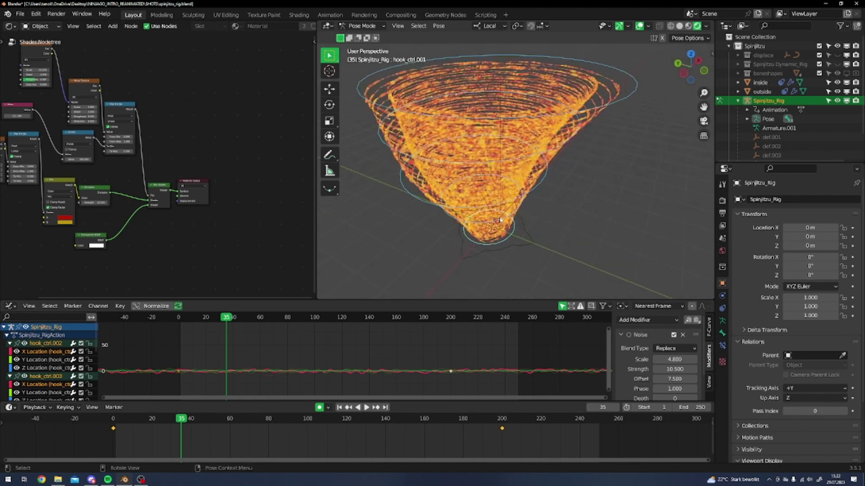
Try rotating the control around the tornado's base, cancelling the rotation
key(ctrl+Tab)
middle_drag(516, 250, 536, 233)
key(ctrl+Tab)
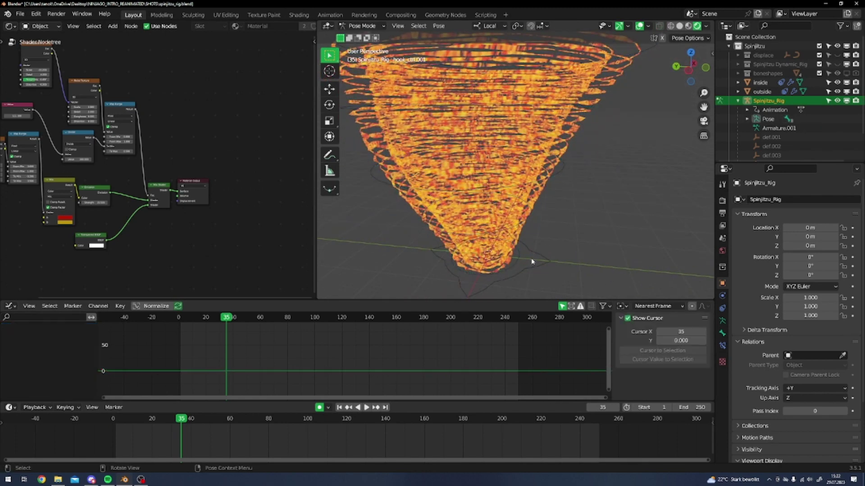
click(544, 254)
key(r)
right_click(596, 223)
Select the top ring control hook_ctrl.005 and return the rig to Object Mode
click(543, 90)
scroll(531, 121, down, 5)
click(526, 135)
key(Tab)
key(Tab)
key(ctrl+Tab)
middle_drag(472, 187, 490, 224)
middle_drag(562, 237, 546, 249)
middle_drag(606, 184, 469, 185)
scroll(533, 183, up, 3)
mouse_move(534, 183)
middle_down()
mouse_move(535, 198)
mouse_move(538, 147)
mouse_move(540, 184)
middle_up()
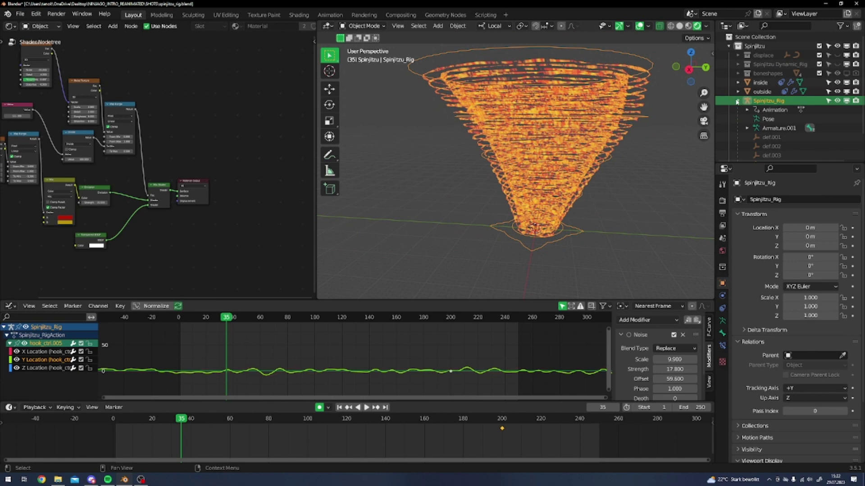
Collapse the Spinjitzu_Rig hierarchy in the Outliner and hide the rig in the viewport
scroll(744, 102, down, 3)
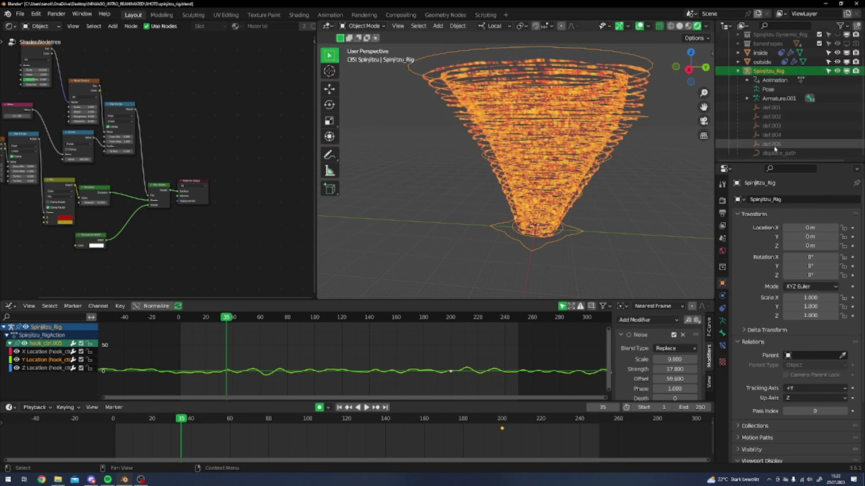
click(739, 72)
middle_drag(649, 128, 599, 131)
scroll(599, 130, down, 4)
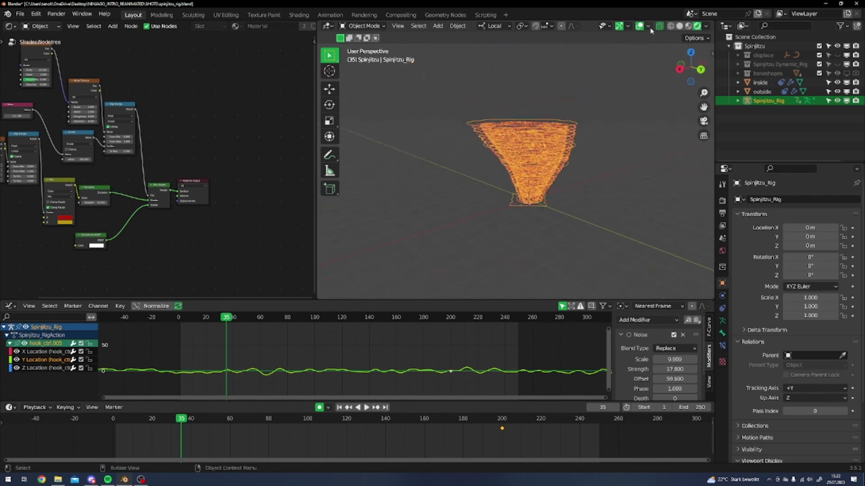
click(499, 156)
scroll(522, 144, up, 5)
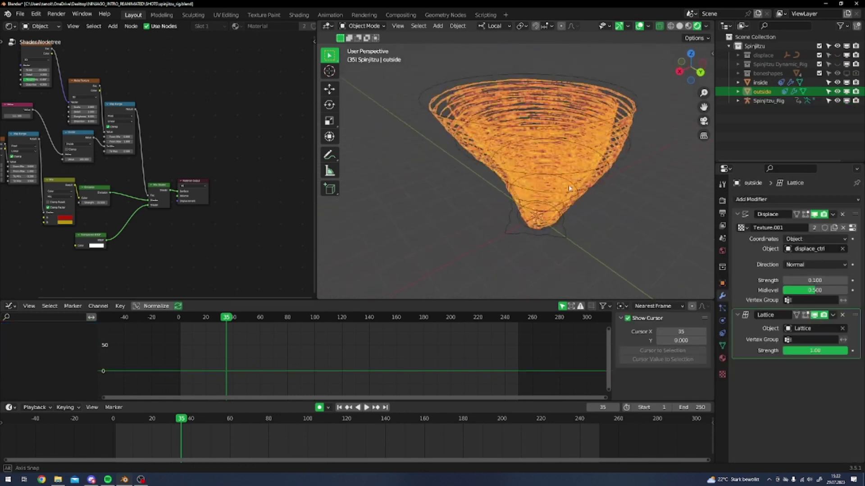
click(461, 143)
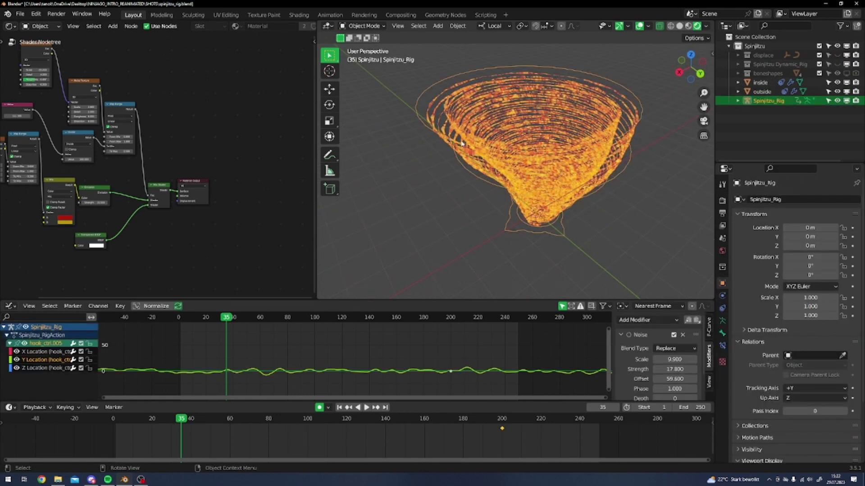
key(h)
mouse_move(484, 192)
middle_down()
mouse_move(480, 176)
mouse_move(485, 196)
middle_up()
Select the tornado's inside and outside meshes in turn, and hide the outside mesh
click(572, 131)
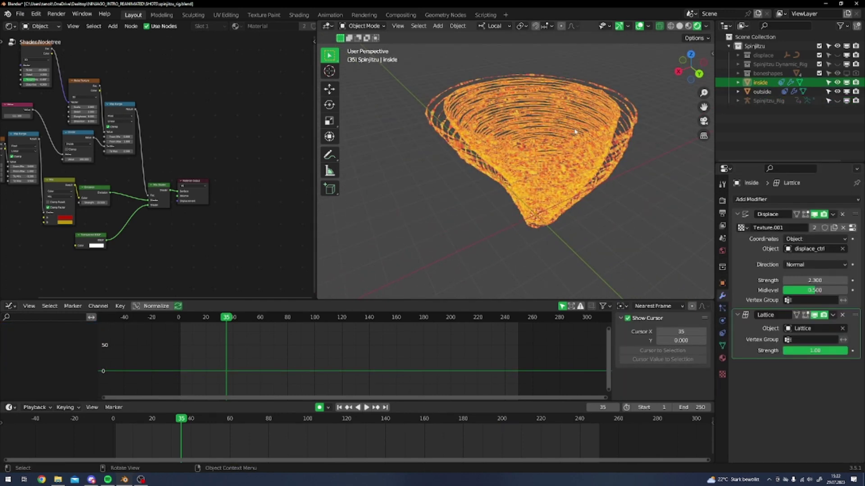
click(422, 118)
middle_drag(425, 131, 500, 185)
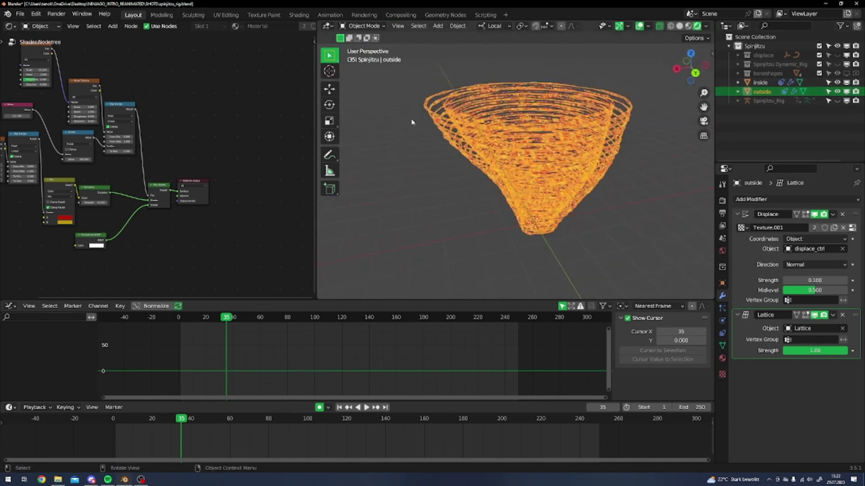
Inspect the undeformed ring geometry of the inside mesh in Edit Mode and return to Object Mode
click(509, 172)
key(Tab)
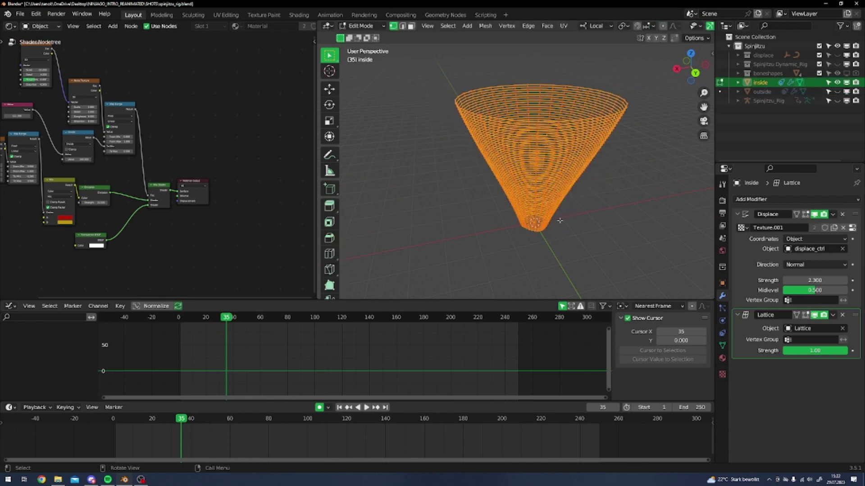
scroll(555, 212, up, 5)
scroll(553, 199, down, 5)
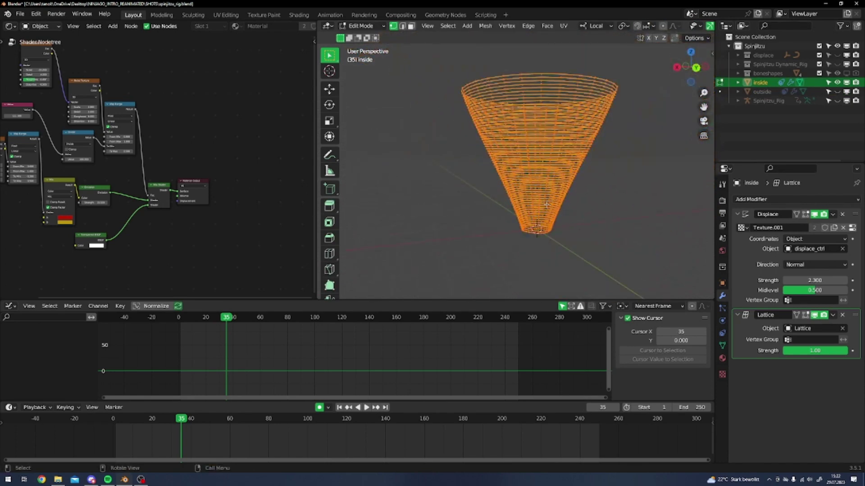
middle_drag(543, 210, 606, 239)
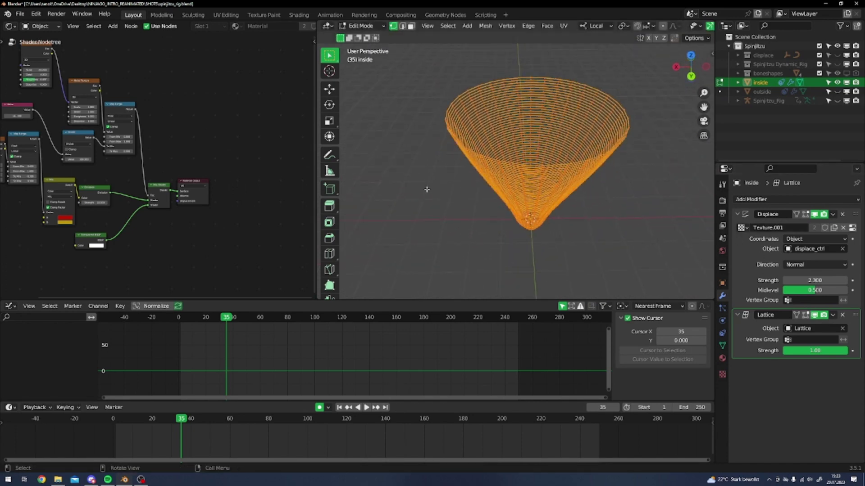
middle_drag(427, 189, 423, 169)
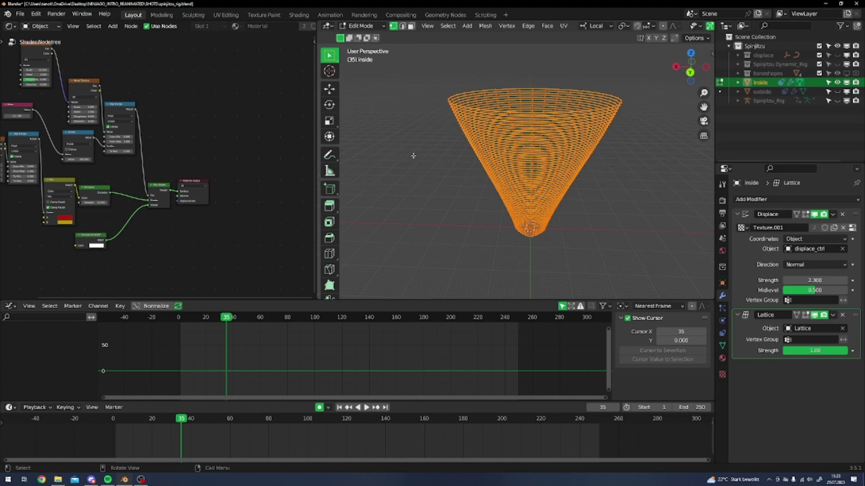
key(Tab)
scroll(480, 193, up, 5)
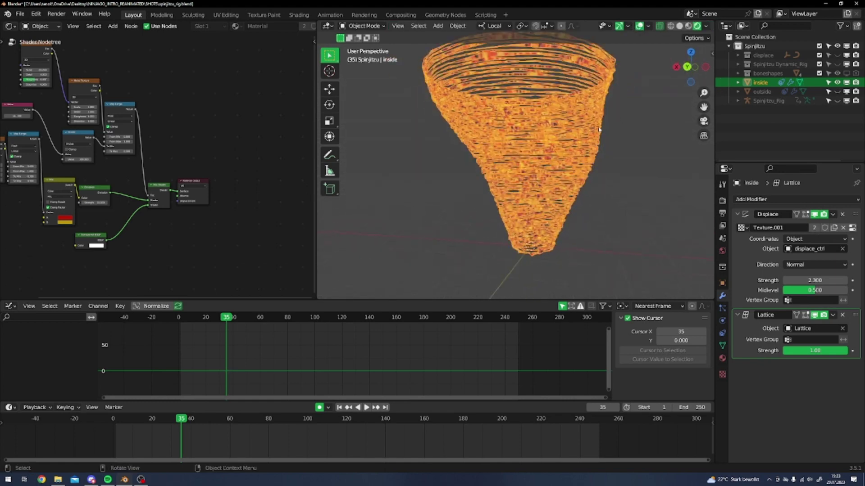
Hide the inside mesh, and undo revealing the hidden objects
key(h)
key(shift+a)
mouse_move(441, 83)
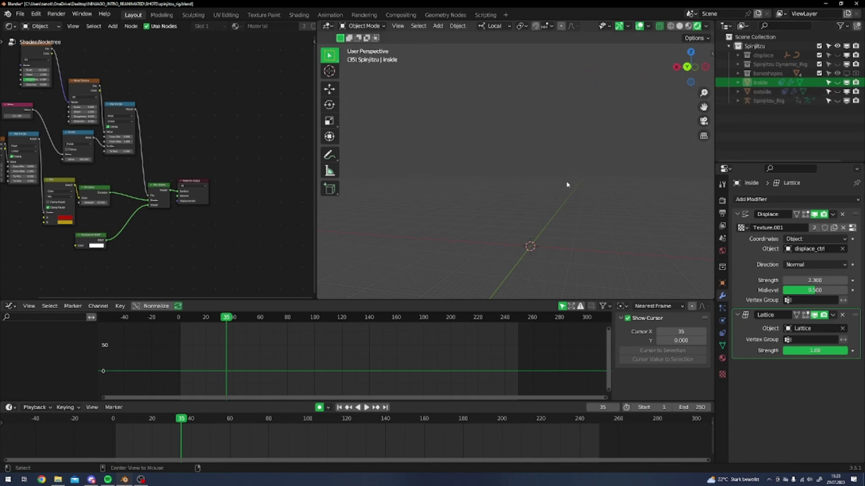
key(alt+h)
key(ctrl+z)
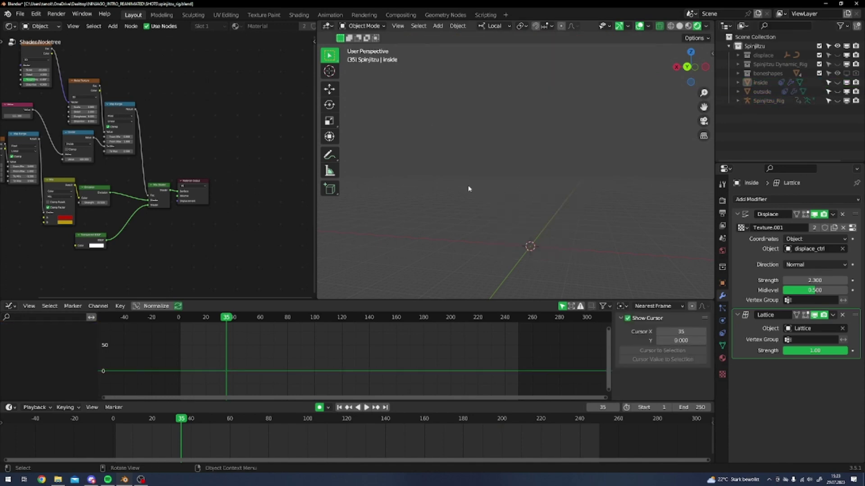
Add a mesh circle at the origin, scale it up about 21 times and apply its transform
key(shift+a)
mouse_move(446, 109)
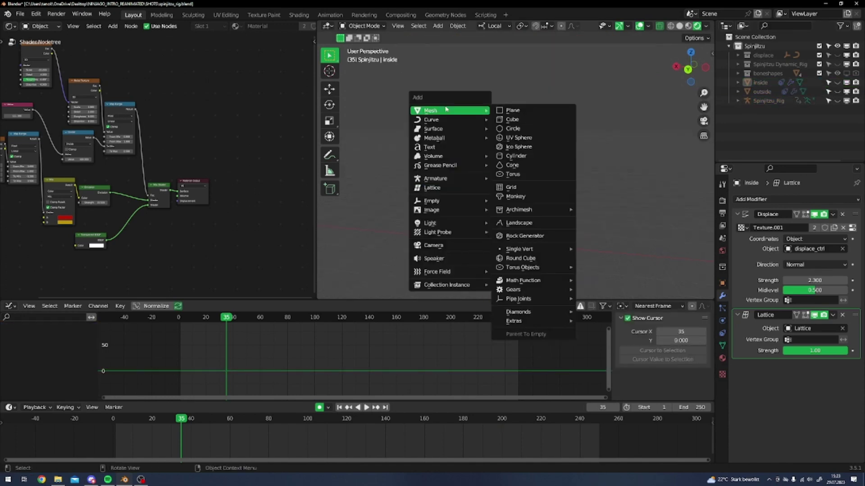
click(511, 131)
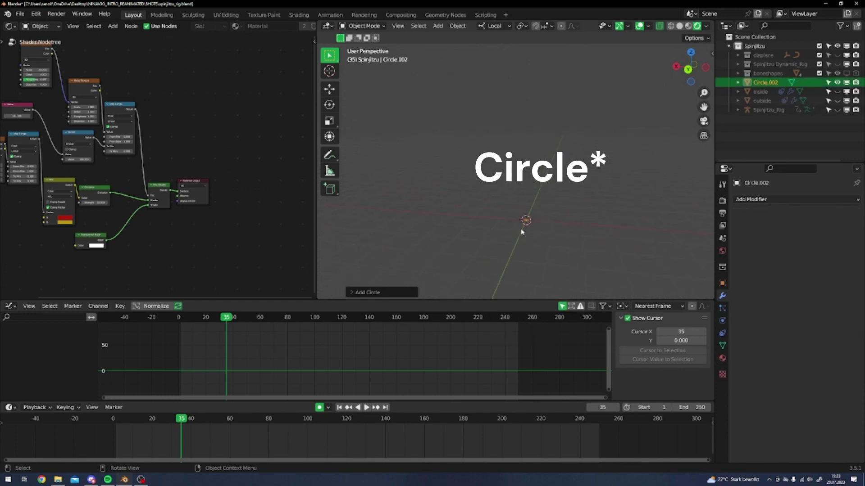
key(s)
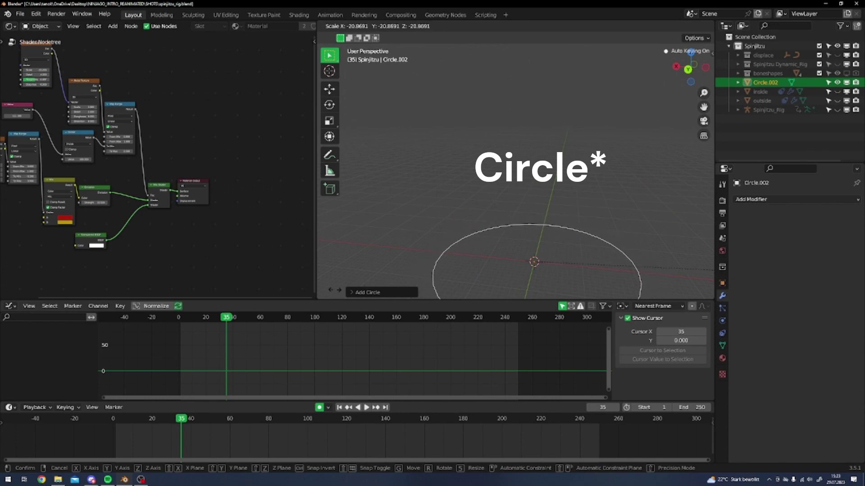
click(471, 266)
middle_drag(472, 266, 478, 268)
key(ctrl+a)
click(461, 236)
Extrude the circle's edge loop in place in Edit Mode and scale the new loop inward to about 0.995 to form a thin flat ring
key(Tab)
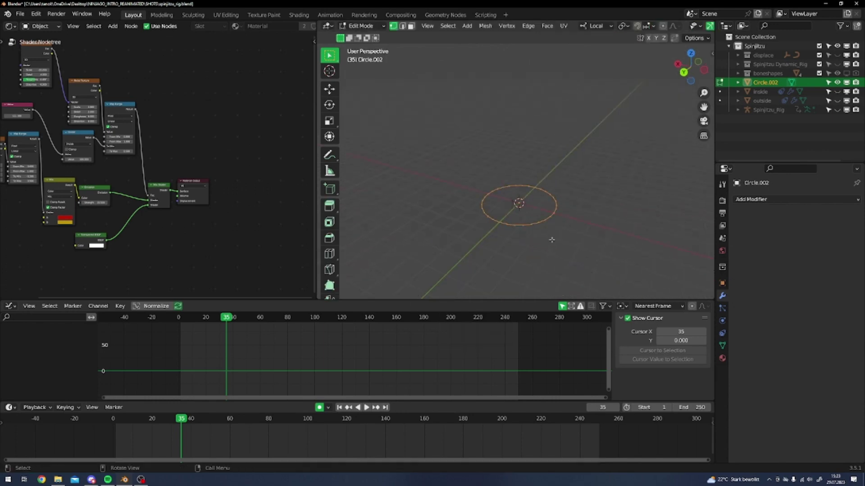
key(KP_Decimal)
scroll(529, 230, up, 3)
scroll(529, 229, down, 1)
key(e)
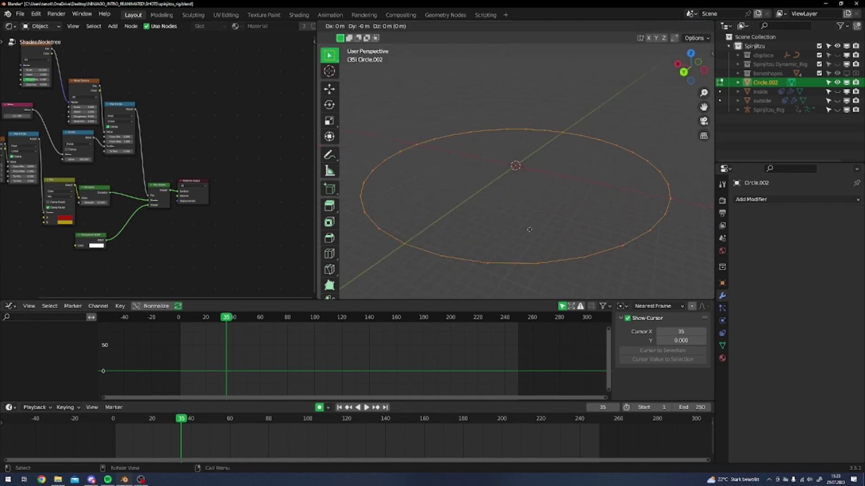
key(z)
key(z)
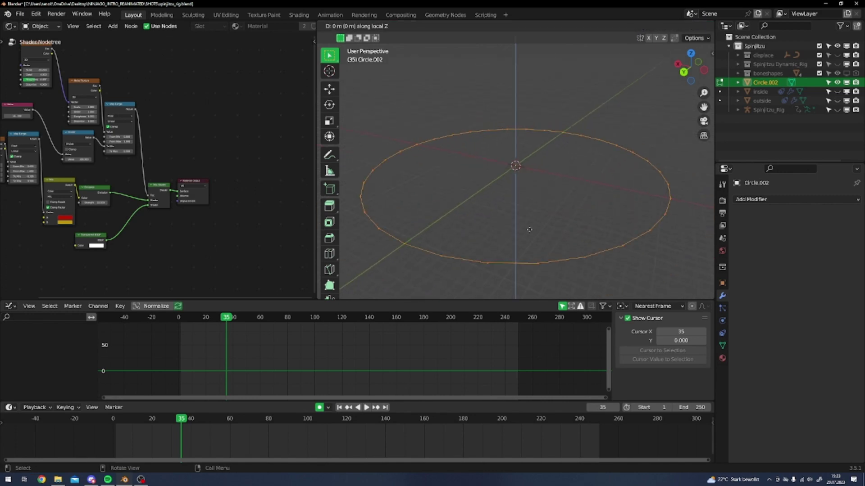
click(529, 230)
key(a)
key(s)
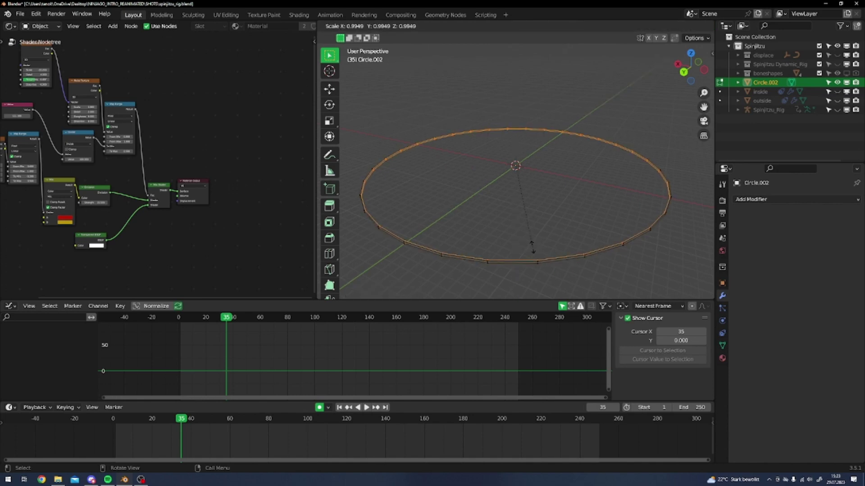
click(532, 248)
key(Tab)
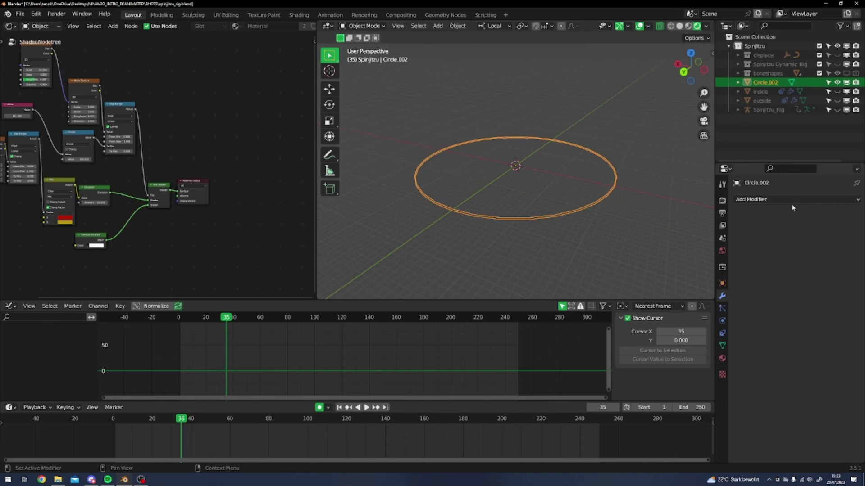
Add an Array modifier to the ring and set its relative offset Factor X to 0
click(793, 207)
click(716, 224)
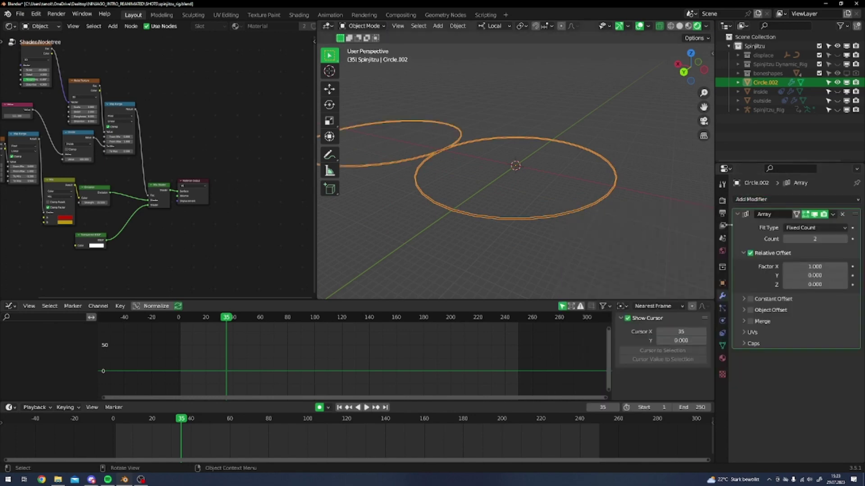
click(824, 269)
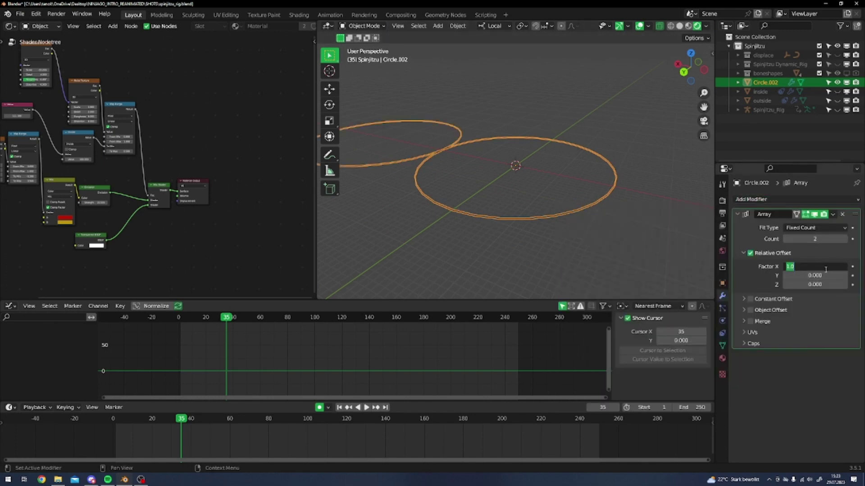
text(0)
key(Tab)
key(Tab)
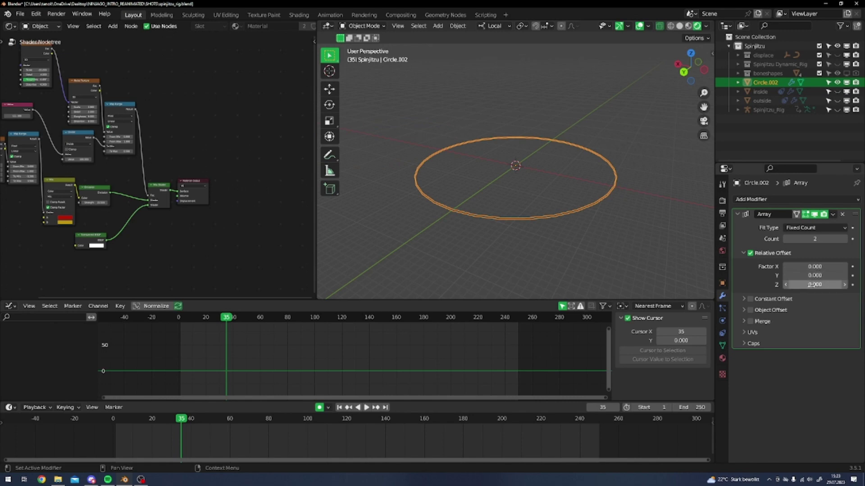
Set the Array modifier's relative offset Factor Z to 3.4 and its Count to 42 to stack the rings vertically
text(4.8)
key(Return)
drag(814, 285, 783, 285)
drag(814, 239, 851, 238)
scroll(498, 155, down, 5)
middle_drag(499, 155, 515, 141)
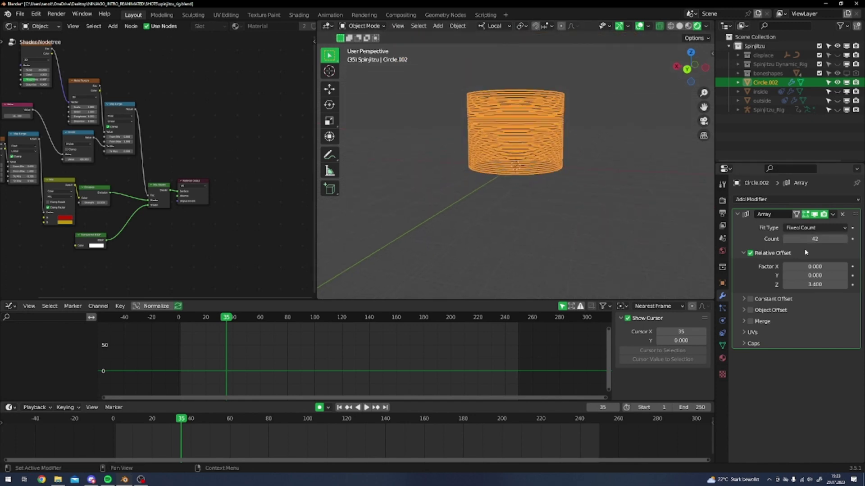
key(Return)
Add a lattice at the origin, scale it up in front view and raise it along Z around the ring stack
key(shift+a)
click(488, 236)
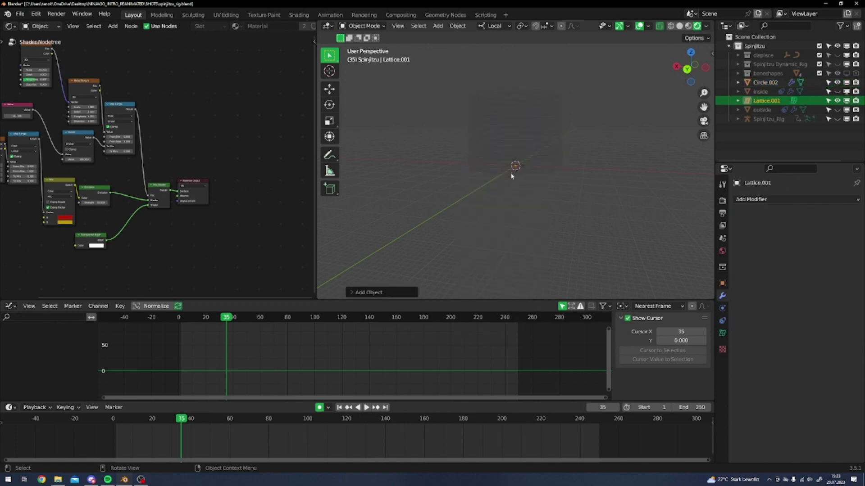
key(KP_1)
key(s)
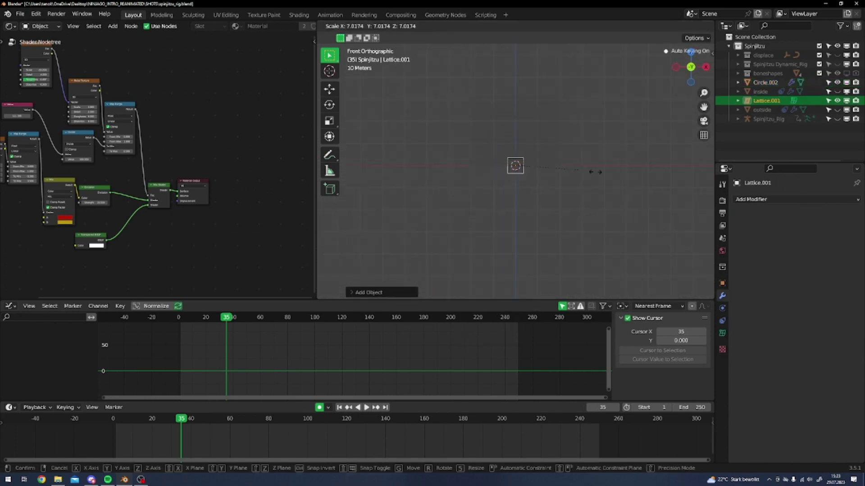
click(485, 187)
key(g)
key(z)
key(z)
click(509, 145)
Scale the lattice to fit the width of the ring stack and adjust its depth along Y
key(s)
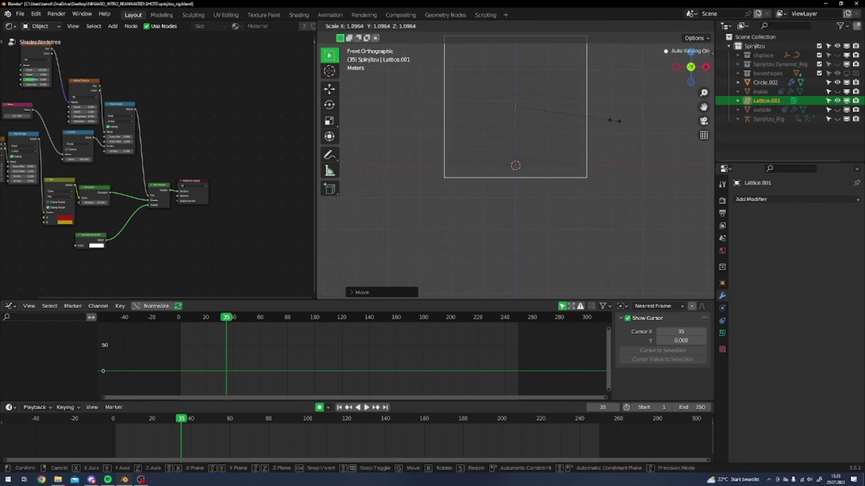
click(609, 120)
middle_drag(610, 120, 578, 149)
key(s)
key(y)
click(563, 142)
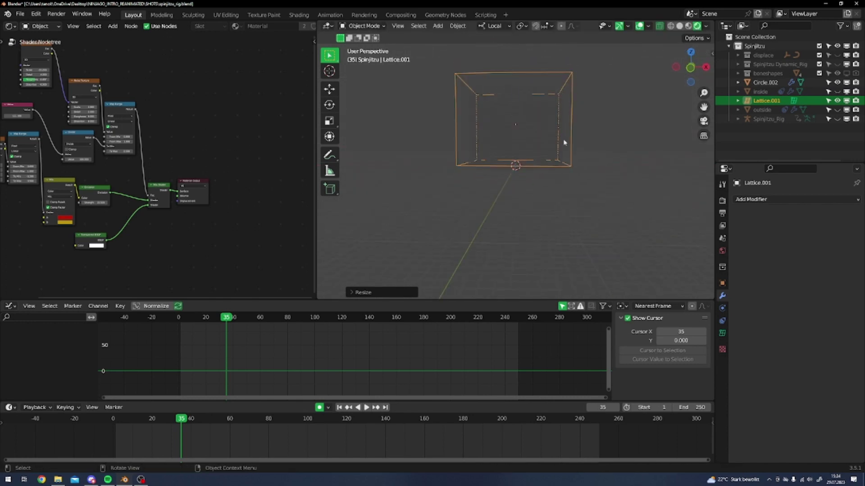
Lower the lattice by about 2.9 m along Z so it encloses the ring stack from its base
key(KP_1)
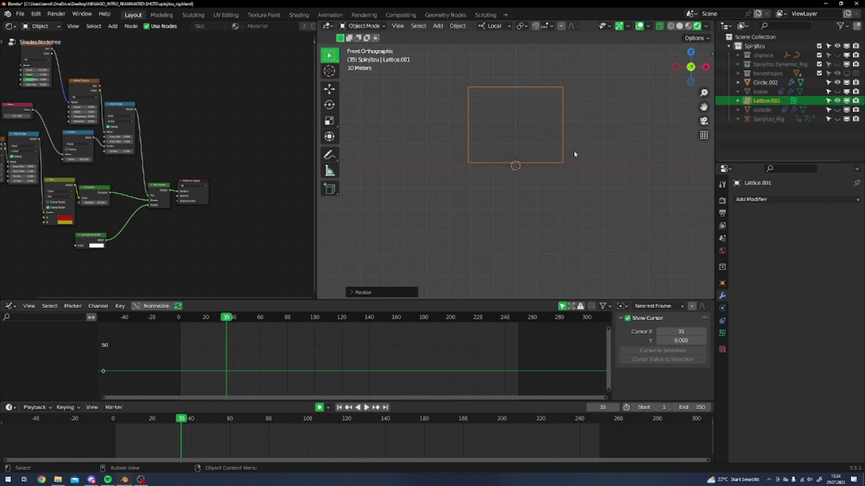
key(g)
key(z)
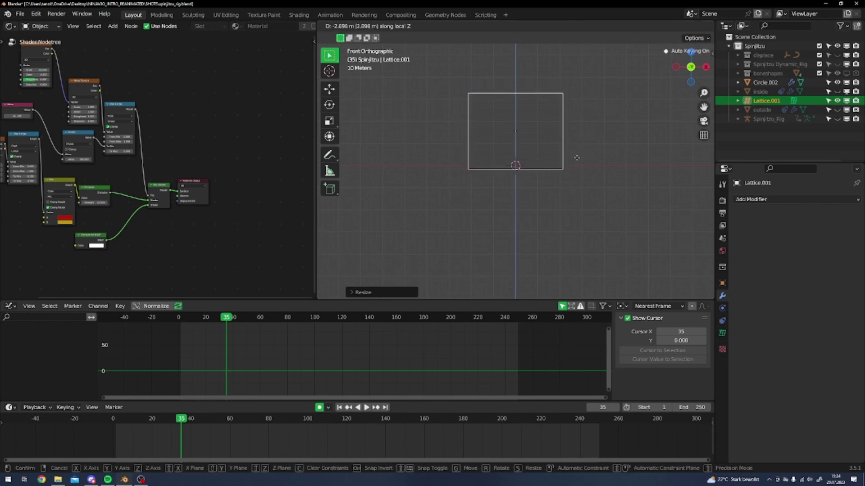
click(577, 157)
key(Tab)
scroll(532, 156, up, 7)
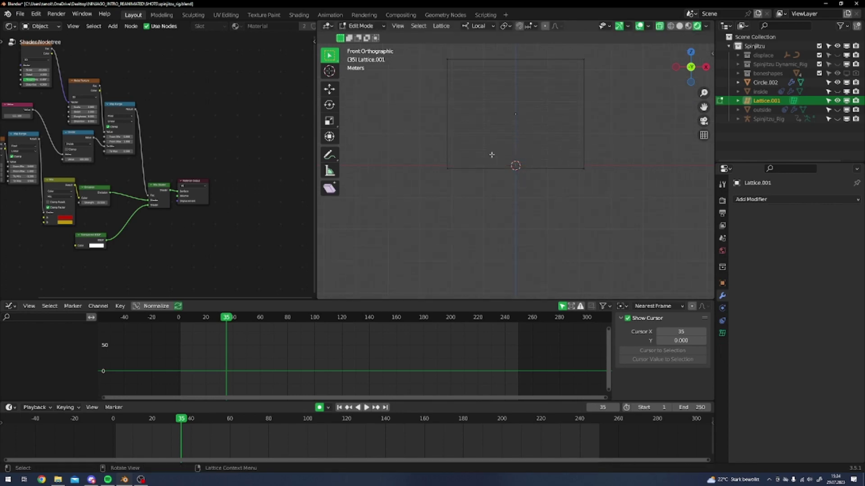
key(Tab)
Add a Lattice modifier to the ring stack with Lattice.001 as its object, and collapse the modifier
scroll(554, 121, down, 1)
shift+middle_drag(562, 121, 565, 172)
click(565, 173)
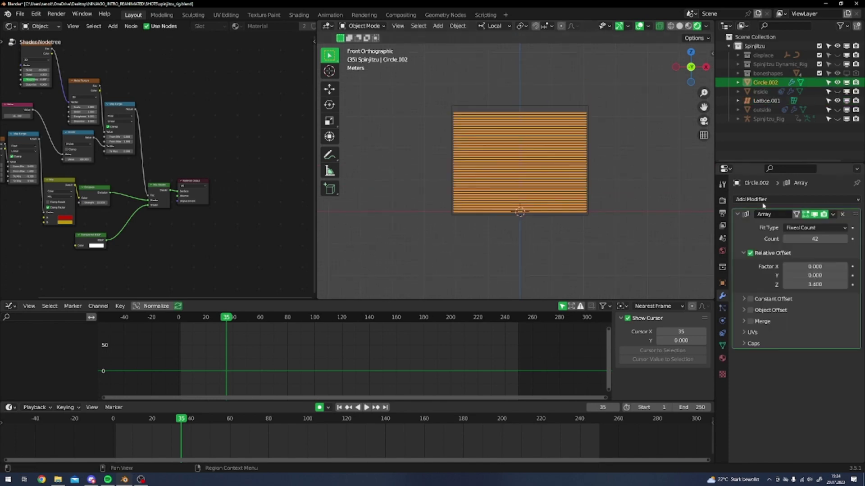
click(803, 199)
click(775, 283)
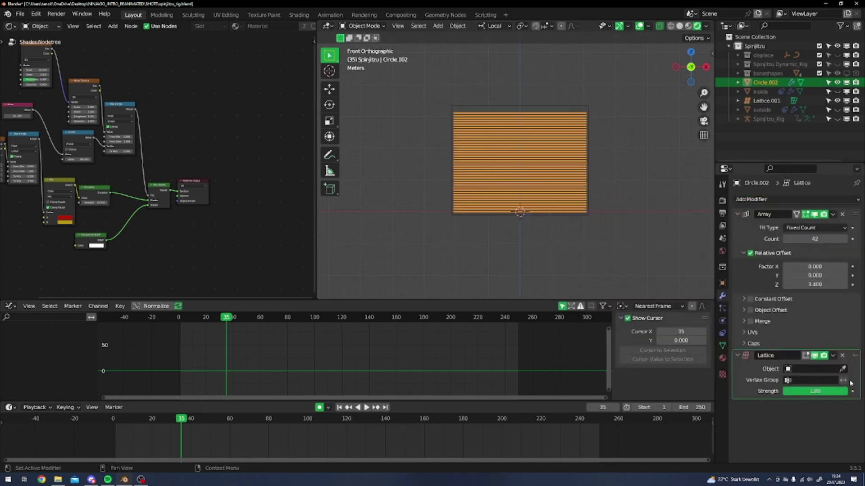
click(842, 369)
click(587, 100)
click(737, 356)
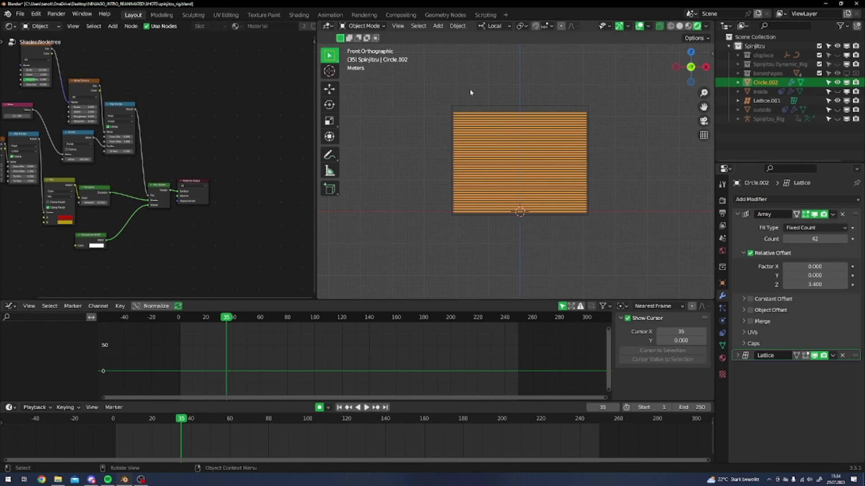
Scale the lattice's bottom points in Edit Mode by a negative factor so the ring stack's base narrows
click(484, 106)
key(Tab)
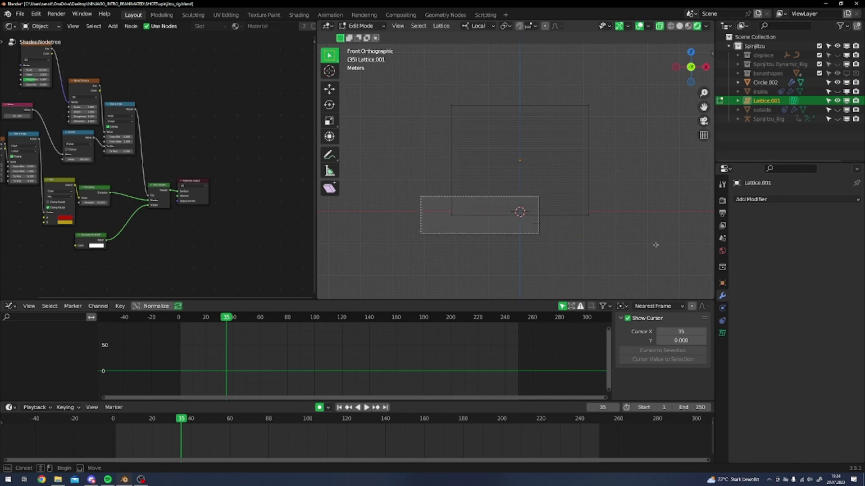
middle_drag(560, 216, 571, 225)
key(s)
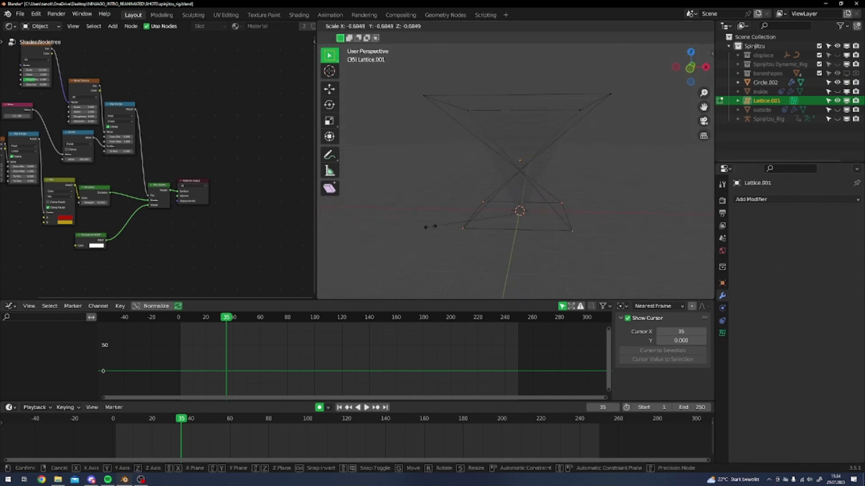
click(444, 227)
Scale the lattice's top points outward about 1.3 times and return to Object Mode
drag(370, 76, 667, 122)
key(s)
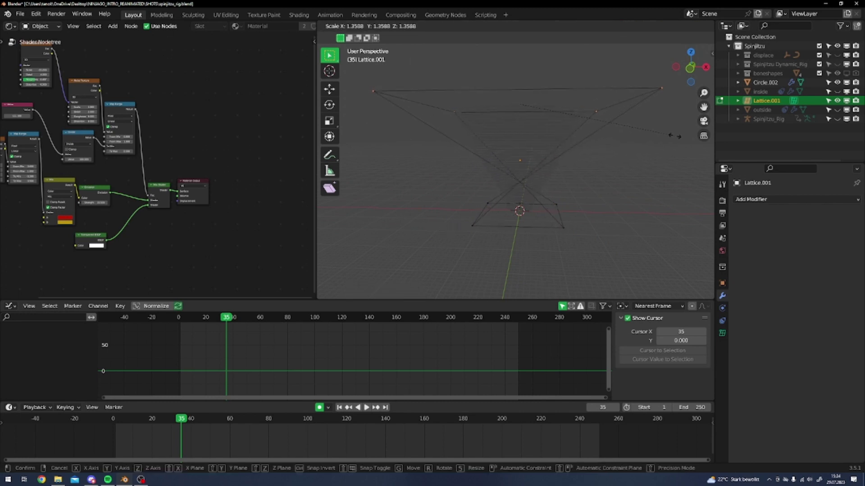
click(667, 136)
middle_drag(667, 136, 549, 173)
key(Tab)
Select the cone-shaped ring stack and apply its Array modifier and its Lattice modifier, in that order
click(548, 129)
click(621, 93)
click(603, 99)
click(545, 128)
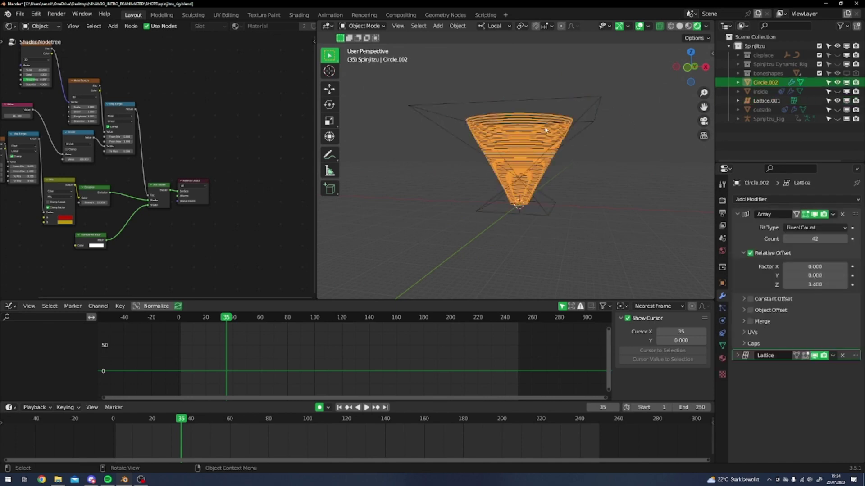
click(832, 215)
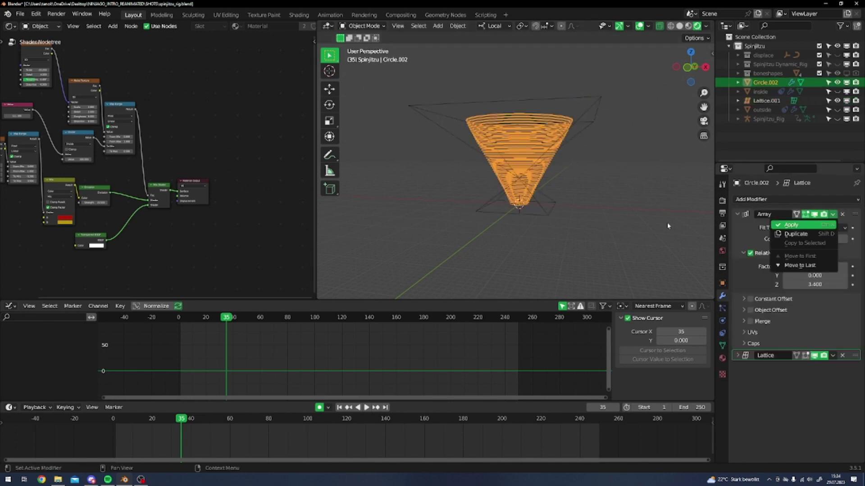
click(746, 220)
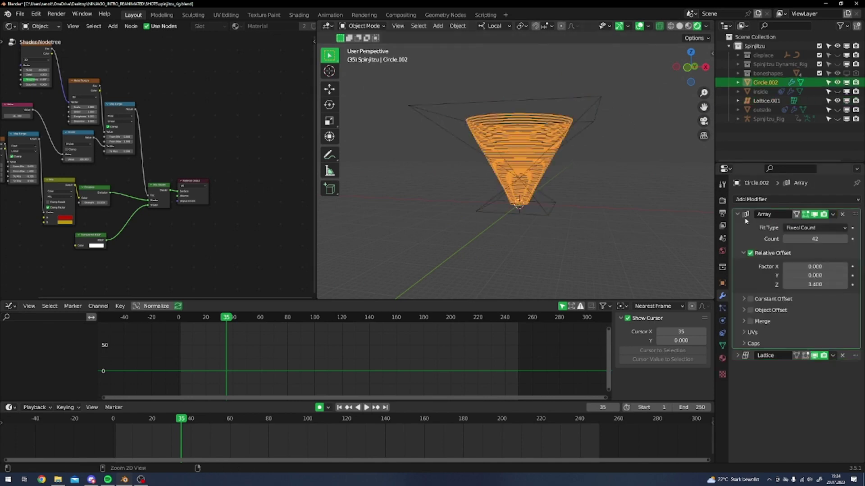
click(832, 215)
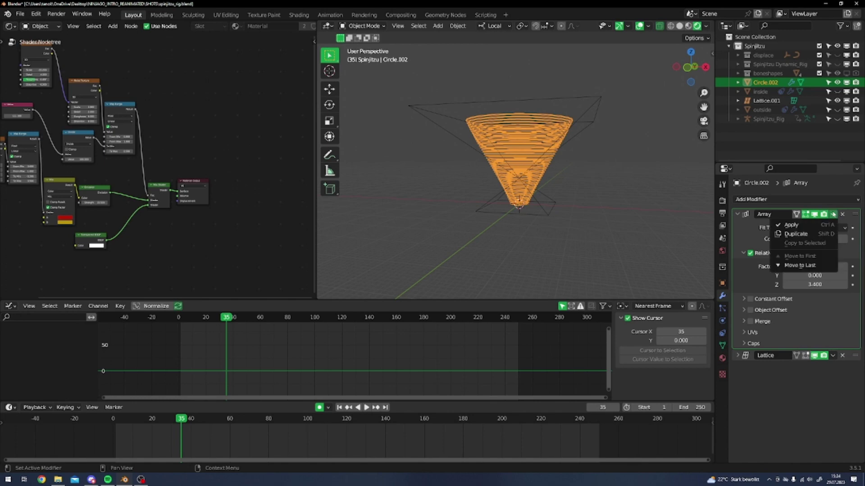
click(811, 223)
click(833, 215)
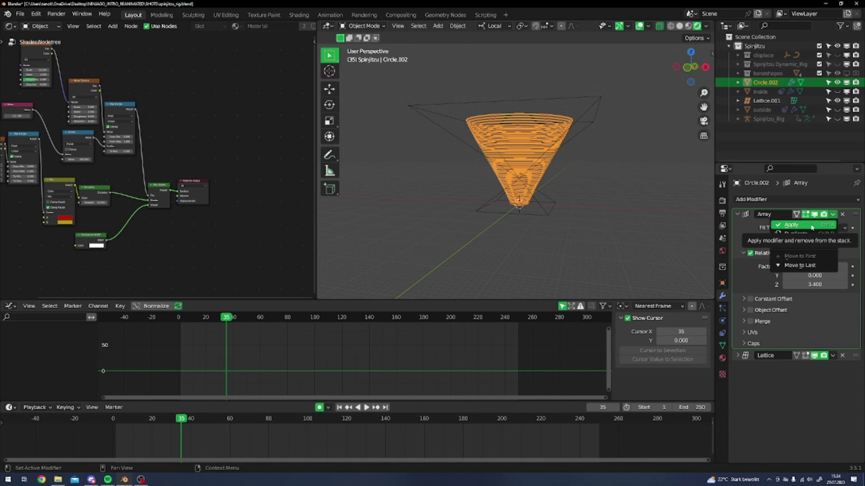
click(812, 225)
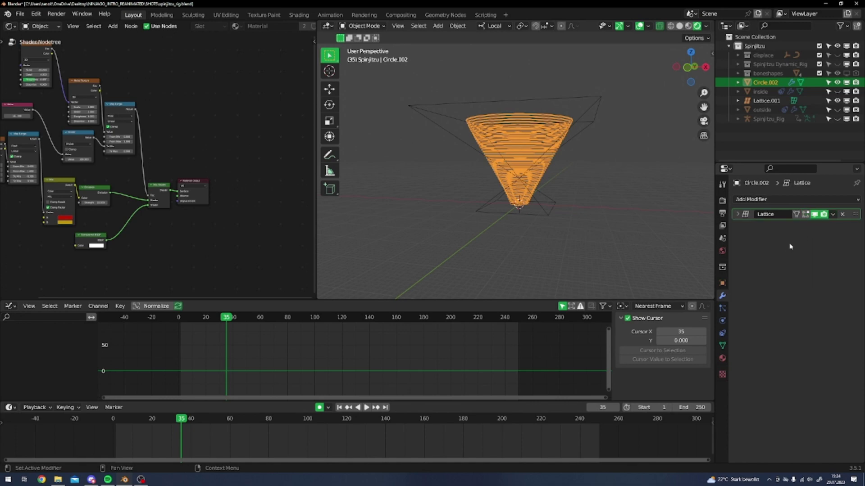
click(833, 215)
click(776, 226)
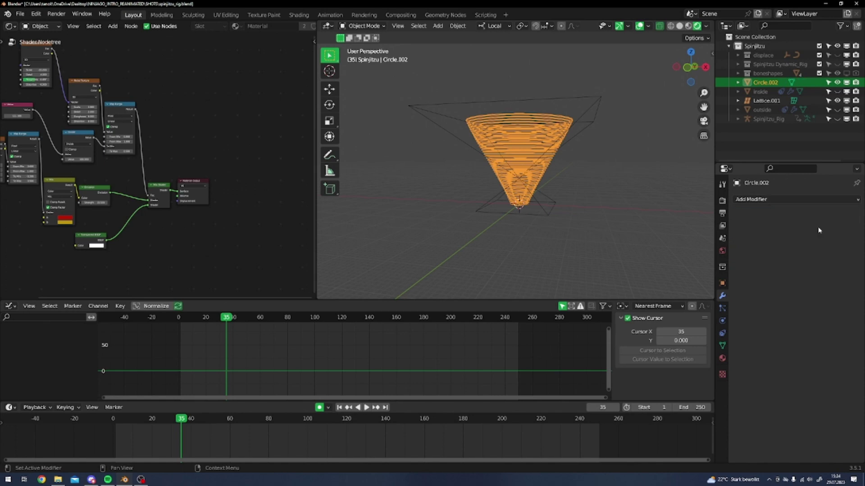
Delete the lattice and the rebuilt cone mesh
click(591, 112)
key(x)
click(591, 112)
click(532, 141)
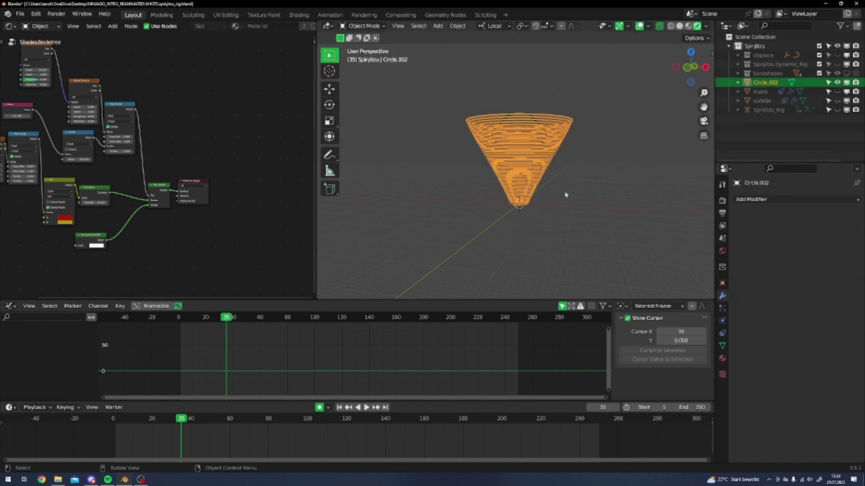
middle_drag(571, 132, 554, 190)
key(x)
click(517, 184)
Make the finished rig's outside and inside meshes visible
scroll(532, 187, up, 5)
scroll(565, 187, down, 2)
shift+middle_drag(626, 203, 612, 182)
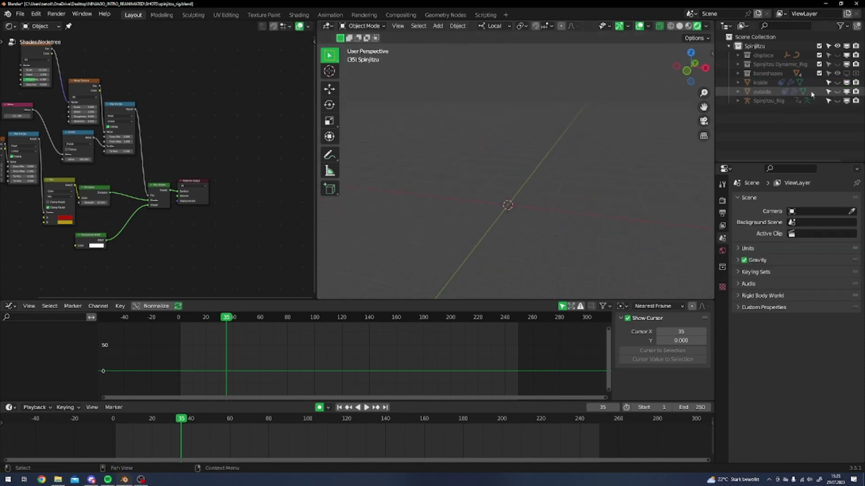
click(838, 91)
click(838, 83)
Select the inside mesh and examine the tornado's layered rings from several angles and distances
scroll(588, 118, down, 3)
scroll(560, 141, up, 3)
scroll(560, 144, down, 3)
scroll(554, 194, up, 2)
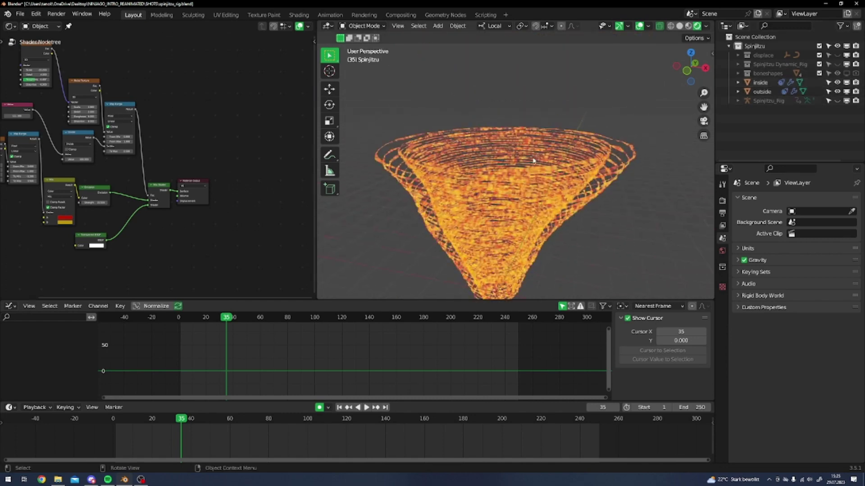
scroll(552, 196, up, 1)
click(543, 172)
scroll(641, 238, down, 1)
scroll(642, 237, down, 3)
middle_drag(642, 238, 629, 227)
scroll(528, 216, up, 1)
scroll(528, 215, up, 1)
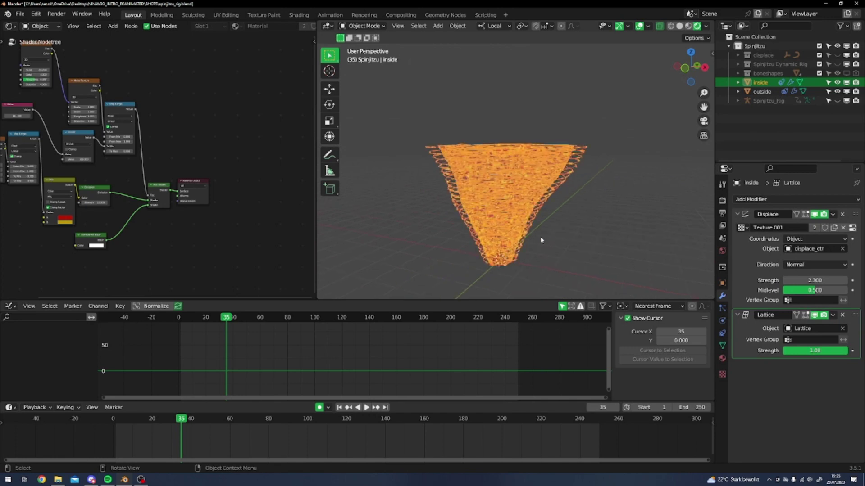
middle_drag(464, 224, 506, 237)
scroll(560, 228, up, 1)
scroll(598, 229, up, 1)
scroll(585, 228, down, 1)
middle_drag(585, 229, 570, 227)
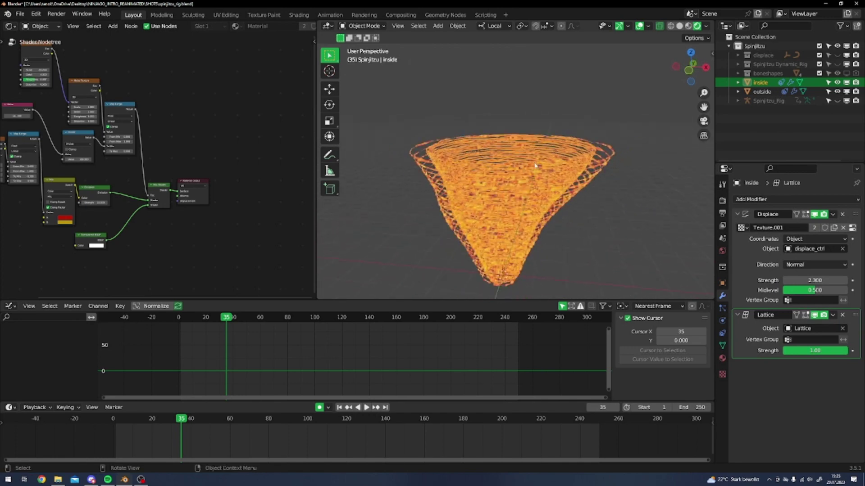
Hide the inside mesh, select the outside mesh and collapse its Lattice modifier
click(837, 82)
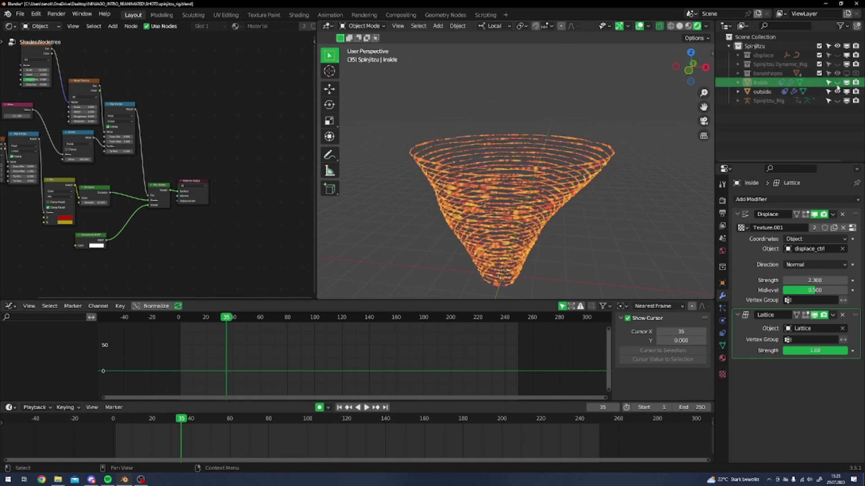
click(543, 160)
middle_drag(574, 249, 580, 247)
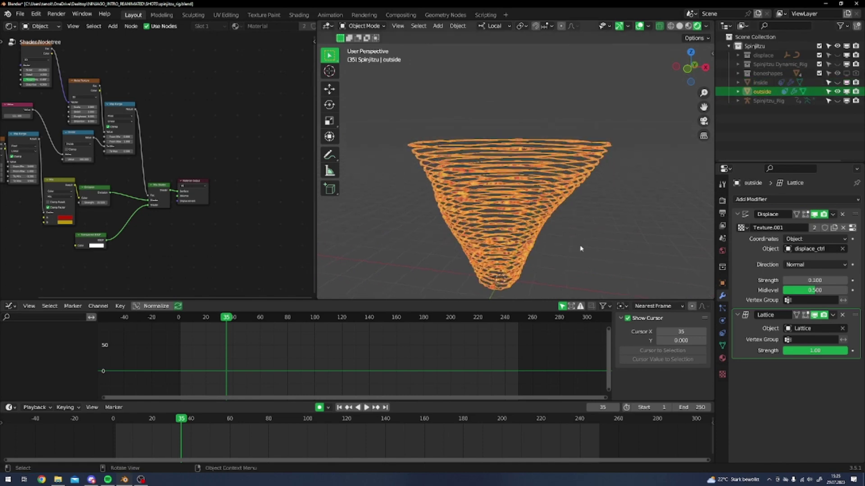
click(738, 315)
middle_drag(679, 210, 631, 211)
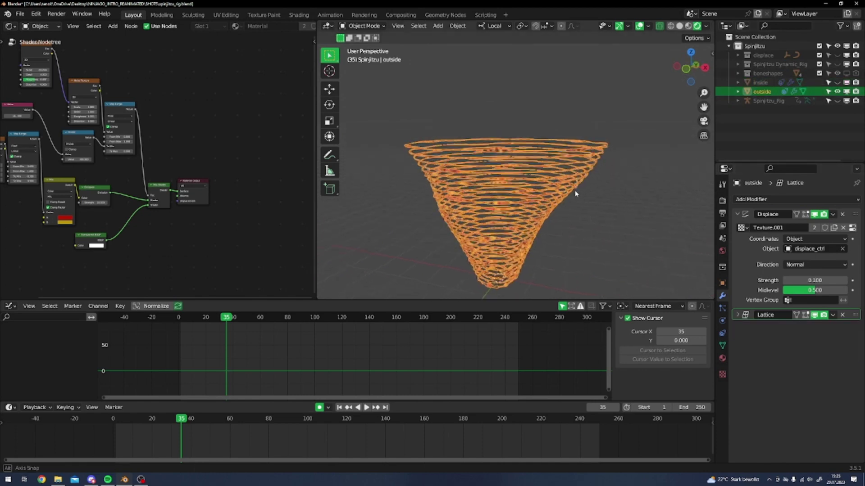
click(793, 200)
key(Escape)
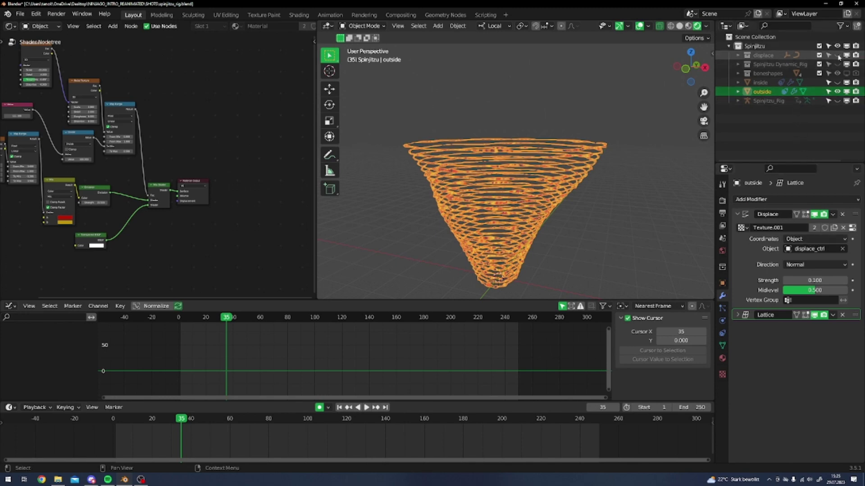
Reveal and expand the displace collection and select displace_ctrl and displace_path in turn, ending on displace_path
click(737, 56)
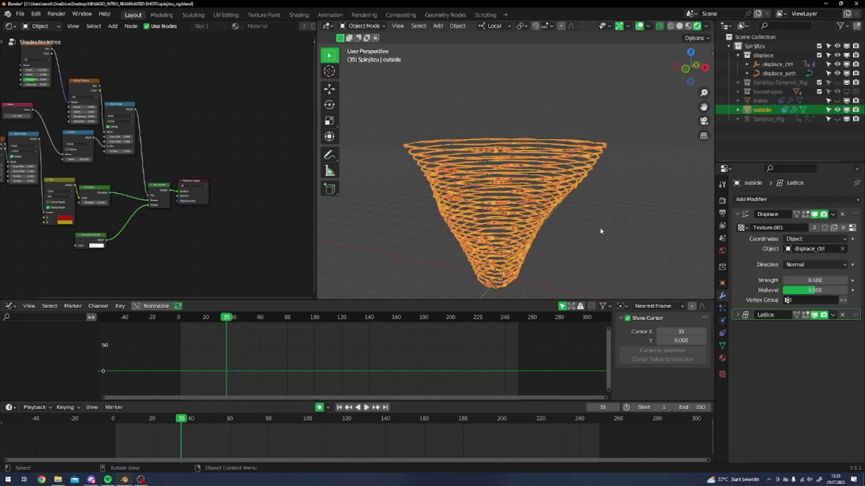
click(775, 64)
click(780, 73)
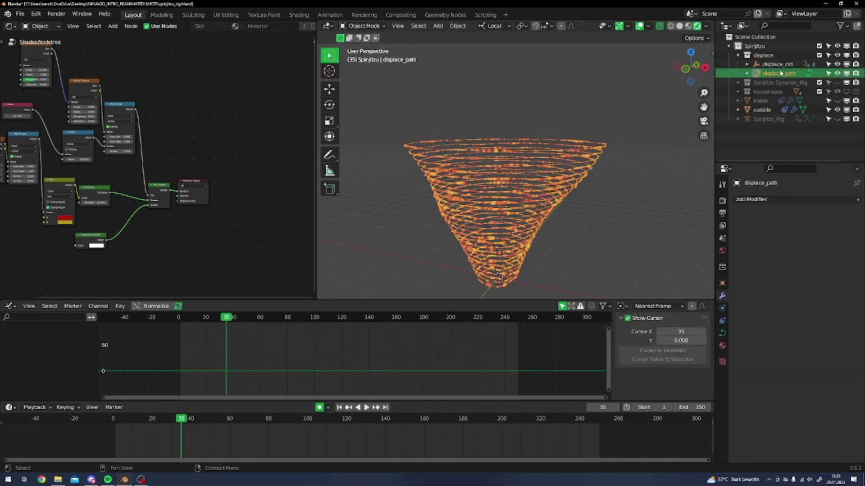
click(784, 64)
click(784, 74)
middle_drag(531, 212, 529, 237)
key(shift+a)
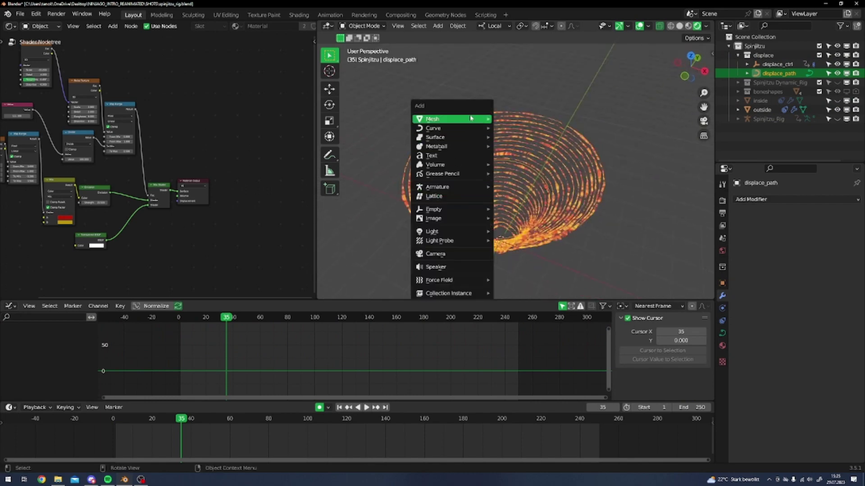
mouse_move(471, 119)
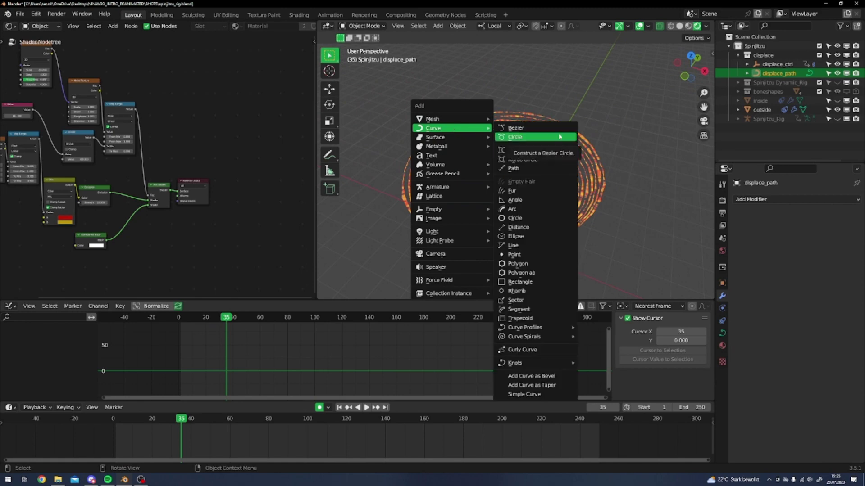
key(Escape)
Select the displace_ctrl empty to show its Follow Path offset animation
middle_drag(578, 252, 546, 186)
click(548, 198)
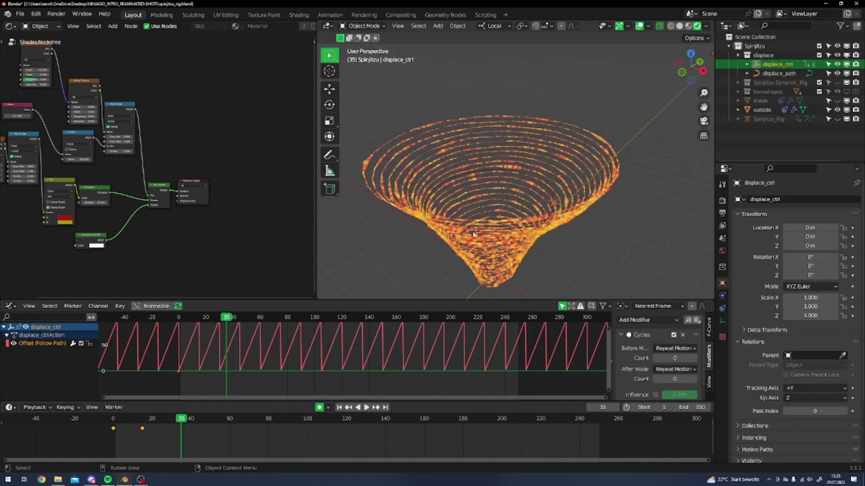
Select the outside mesh up close, then collapse and re-expand its Displace modifier to examine the settings
middle_drag(553, 230, 513, 239)
scroll(553, 240, up, 3)
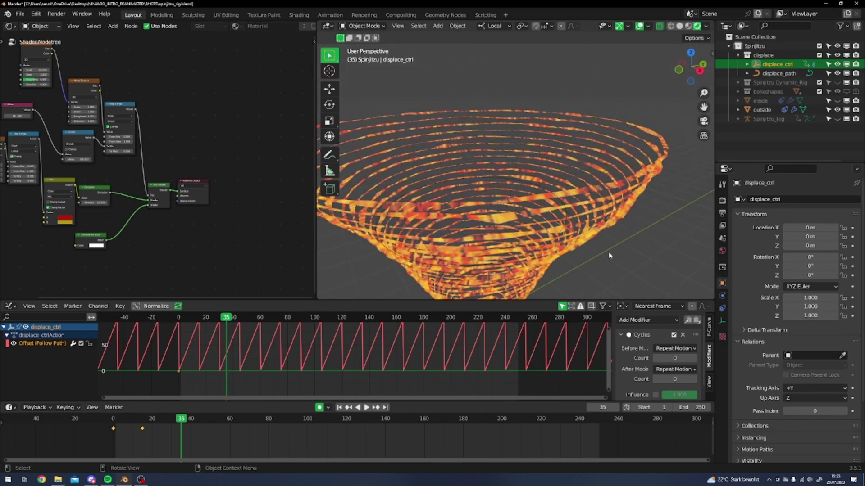
click(580, 207)
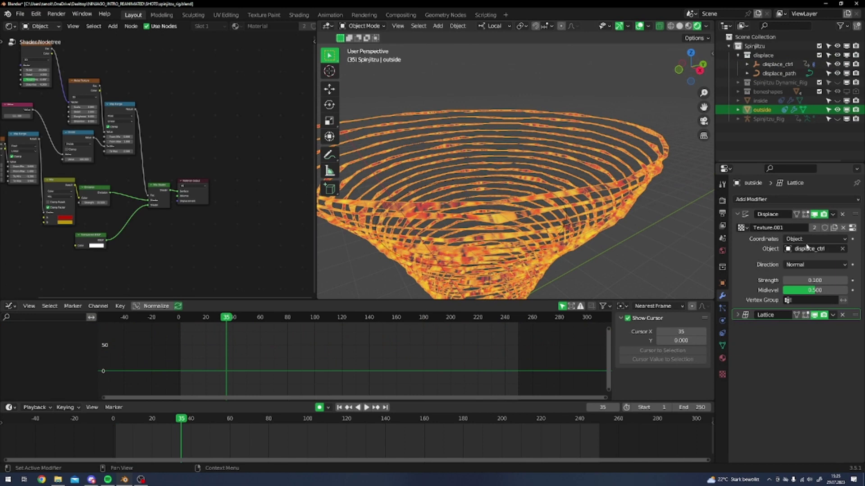
key(a)
click(743, 217)
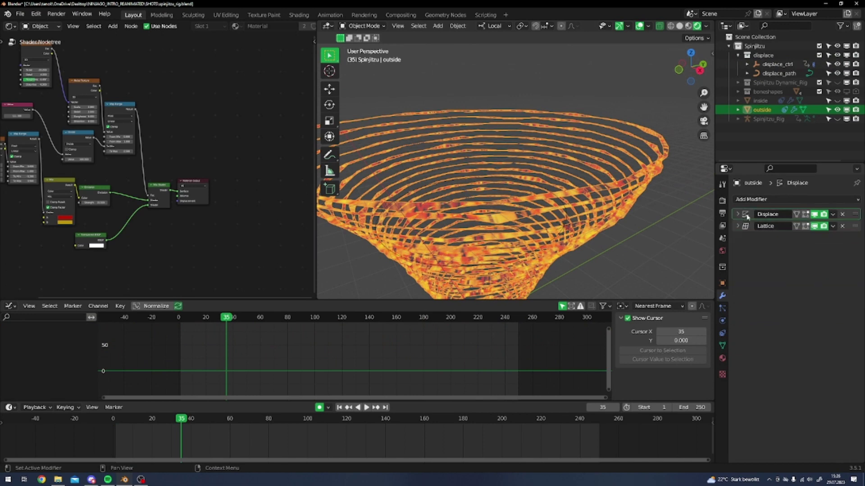
click(746, 217)
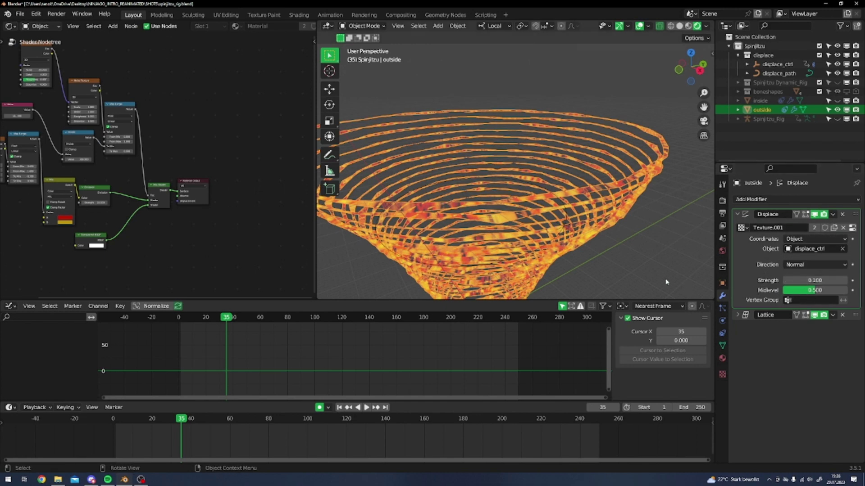
Select displace_ctrl, play its animation from frame 1 and scrub to frame 25 to watch the tornado's displacement
click(564, 224)
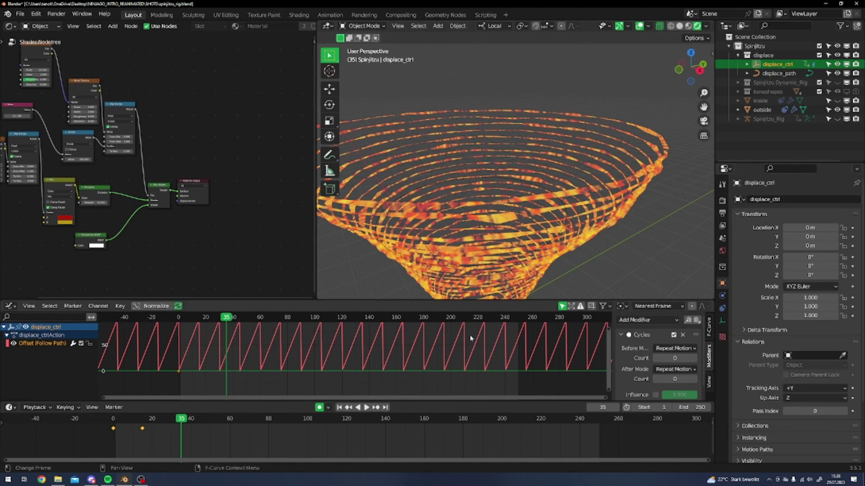
scroll(428, 291, down, 1)
scroll(385, 315, down, 1)
click(194, 317)
key(space)
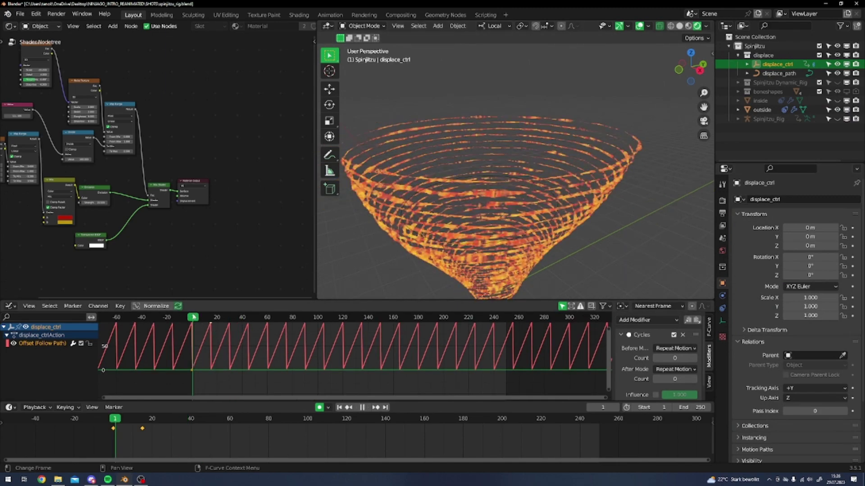
drag(194, 317, 229, 333)
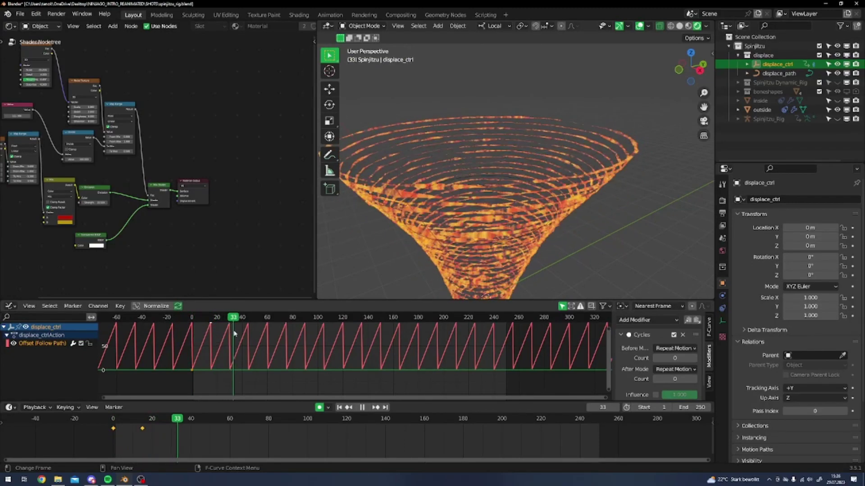
drag(234, 333, 223, 333)
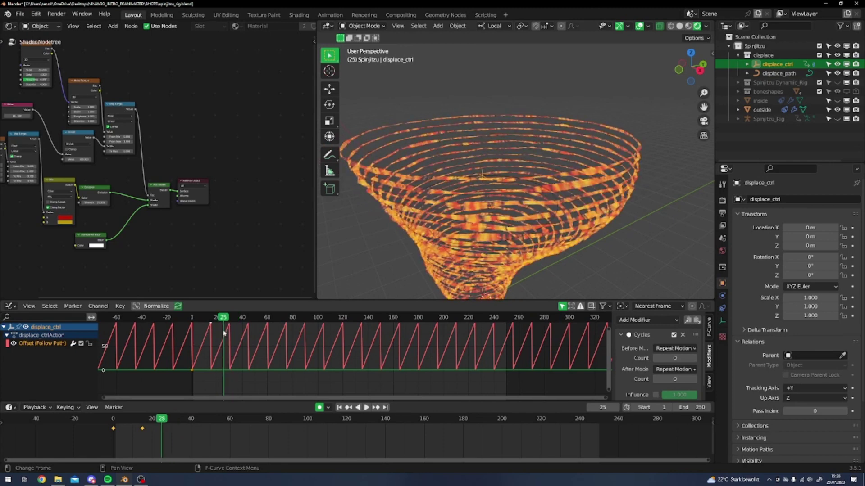
Show displace_ctrl's Follow Path constraint and move to frame 15 to examine its offset keyframe
click(722, 309)
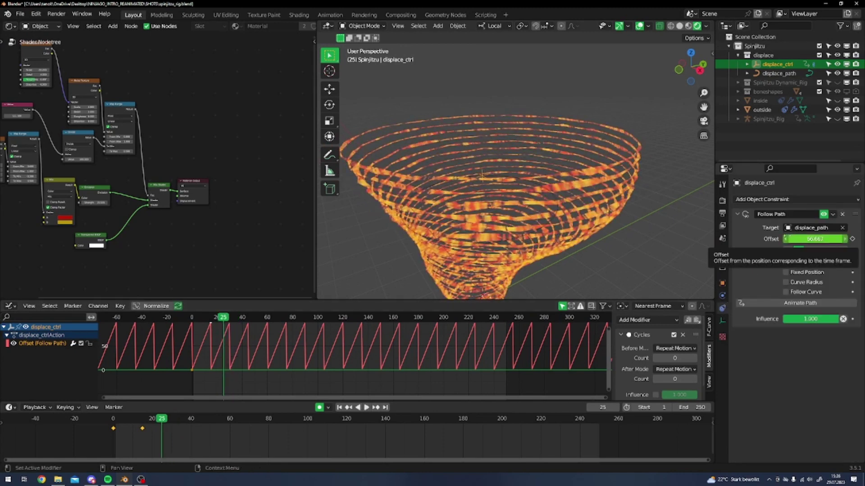
key(space)
mouse_move(205, 318)
mouse_down()
mouse_move(191, 317)
mouse_move(210, 317)
mouse_up()
scroll(669, 344, down, 1)
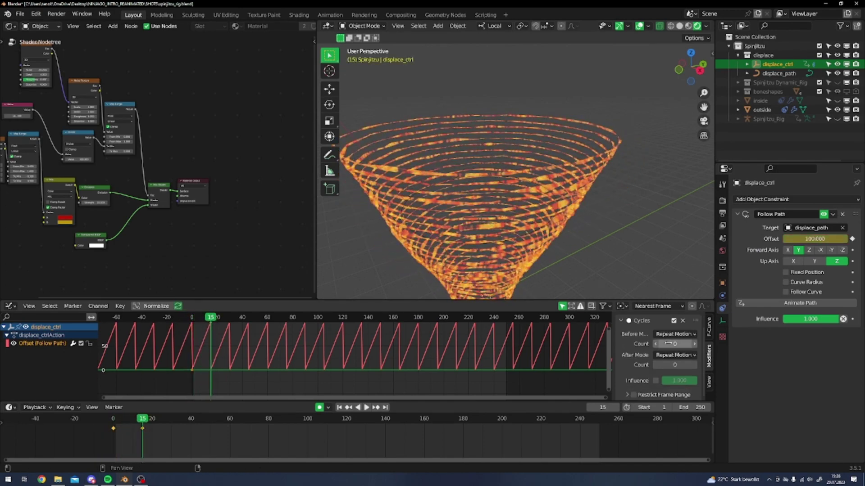
scroll(660, 333, up, 1)
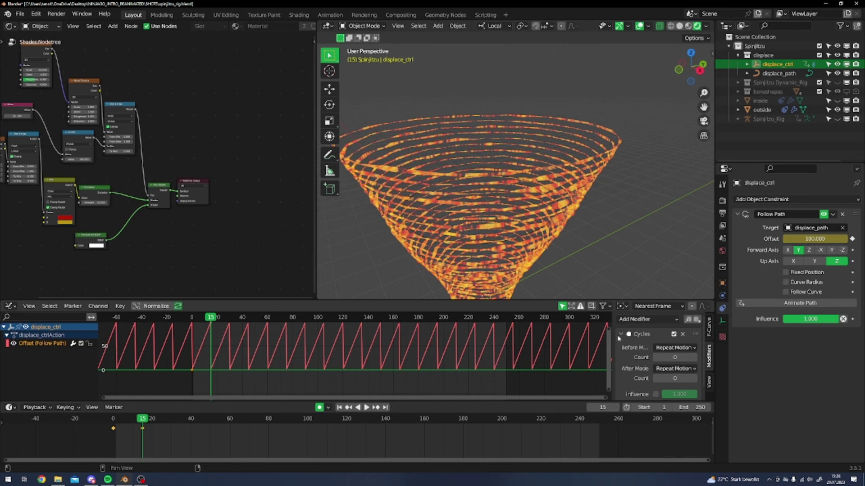
Set the Cycles modifier's After Mode to Repeat with Offset, check the offset curve and reopen the After Mode choices
scroll(669, 355, down, 1)
click(667, 356)
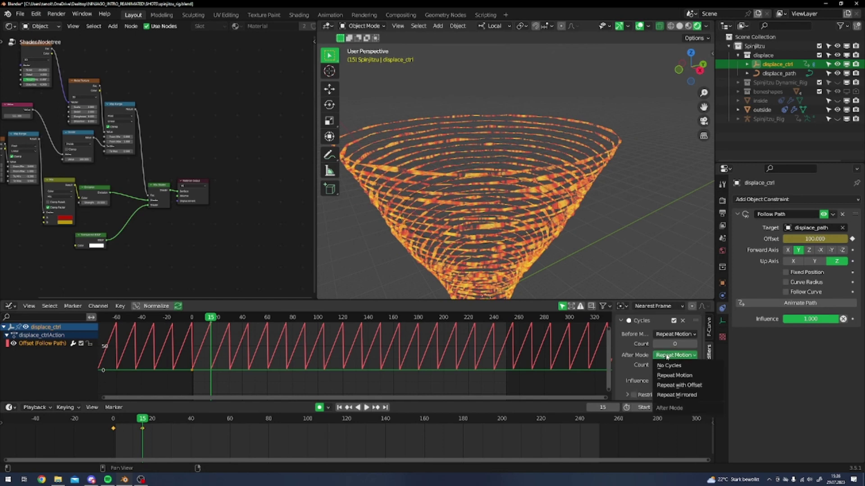
click(675, 389)
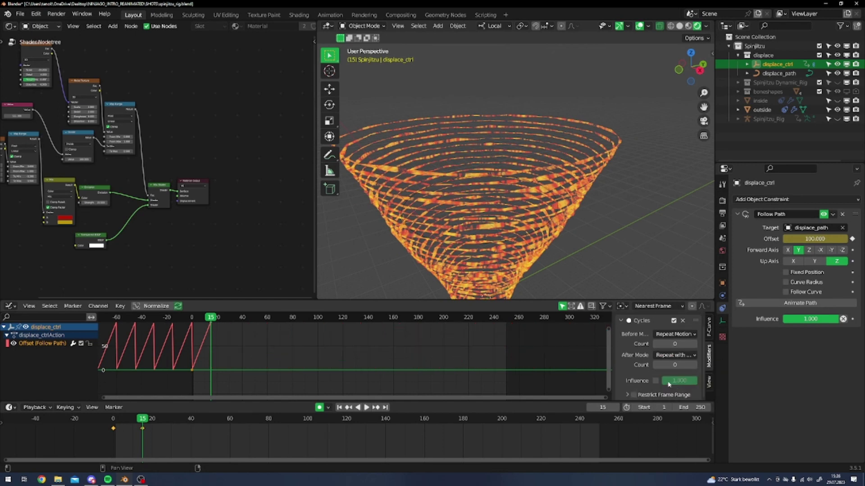
scroll(367, 335, down, 4)
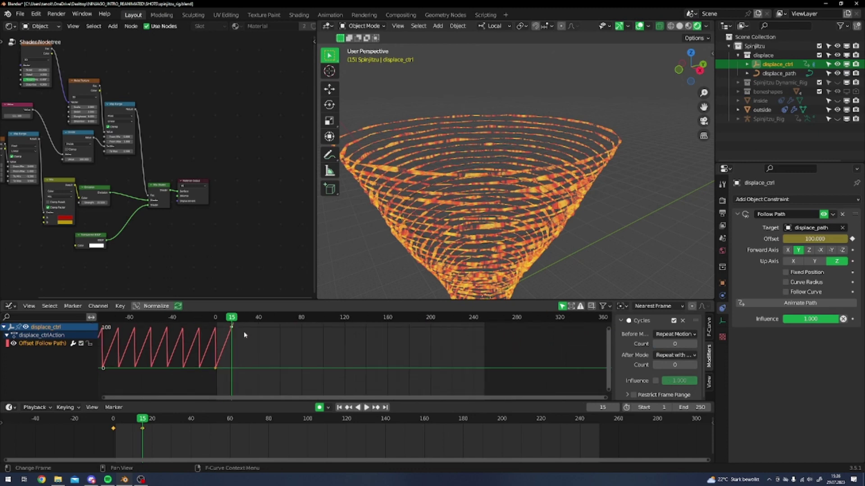
click(667, 355)
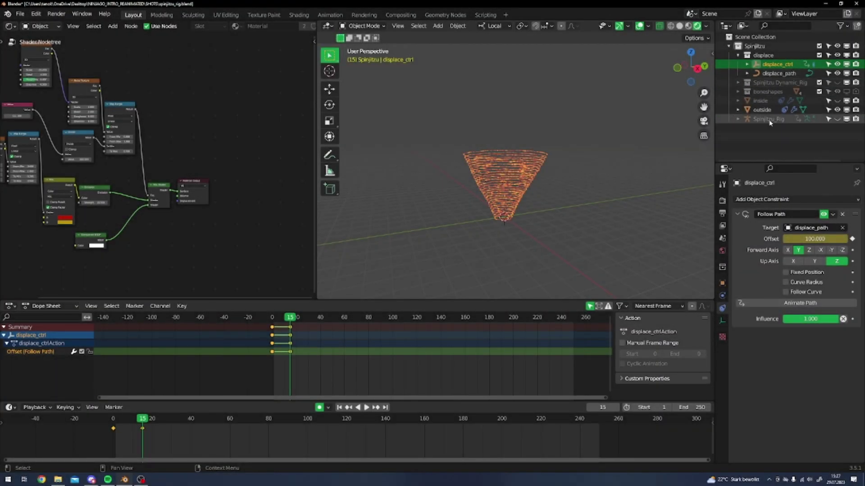
Select the outside mesh and displace_path in turn and view the tornado up close
click(528, 176)
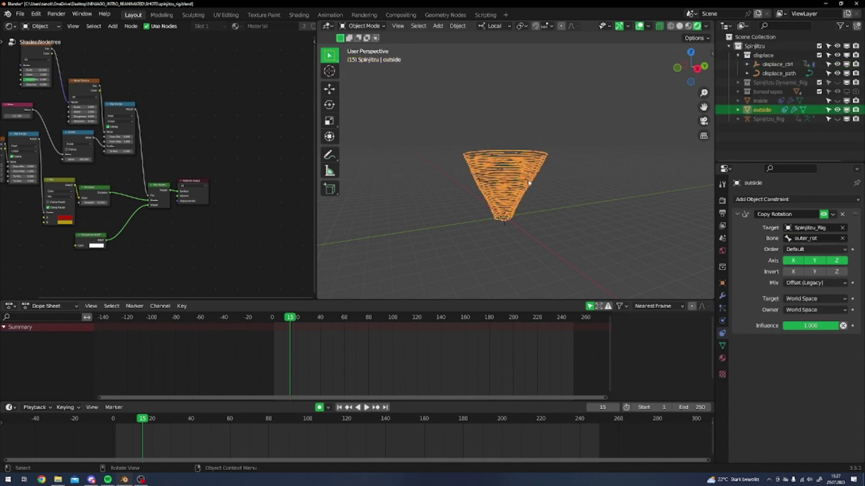
click(529, 182)
scroll(532, 189, up, 6)
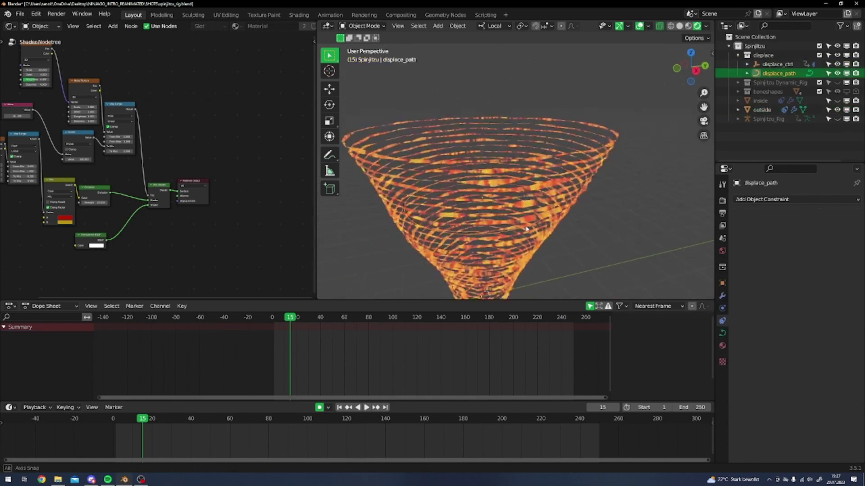
scroll(527, 202, down, 6)
Select the outside mesh, disable the displace collection in viewports and unhide the inside mesh
click(521, 149)
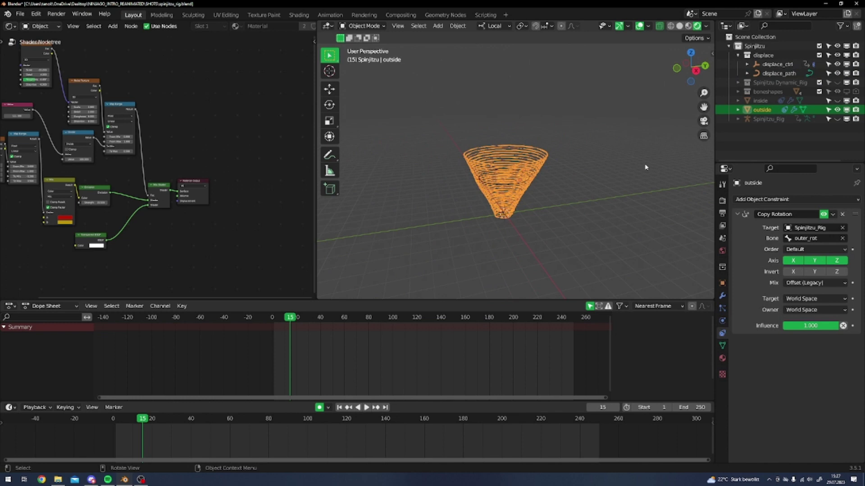
click(846, 55)
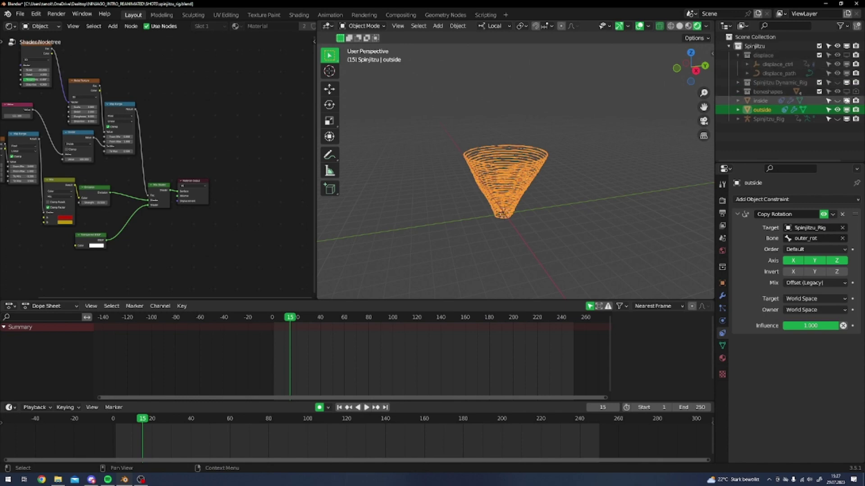
click(838, 101)
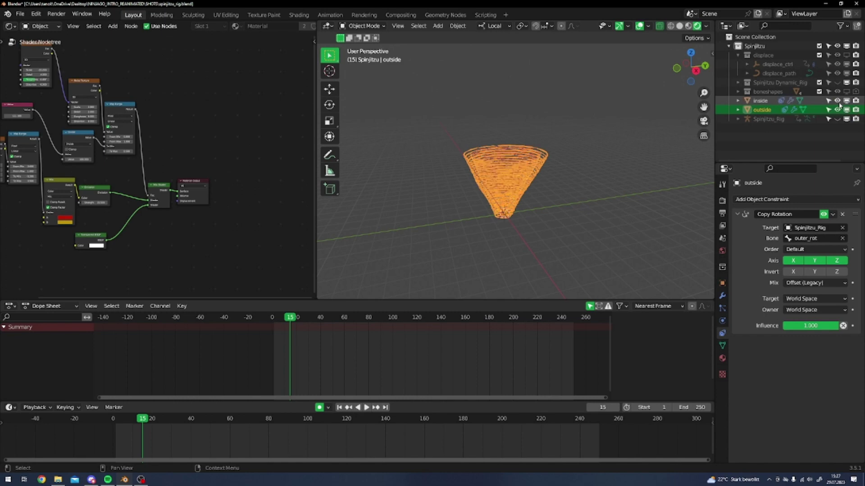
Try moving the rig's upper ring controls hook_ctrl.005 and hook_ctrl.004 in Pose Mode, and return to Object Mode
click(514, 162)
click(512, 163)
scroll(583, 179, up, 4)
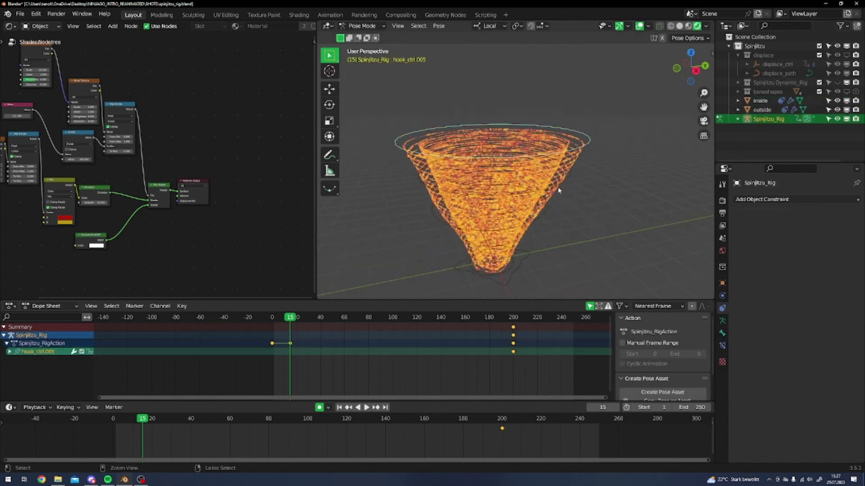
key(g)
right_click(572, 162)
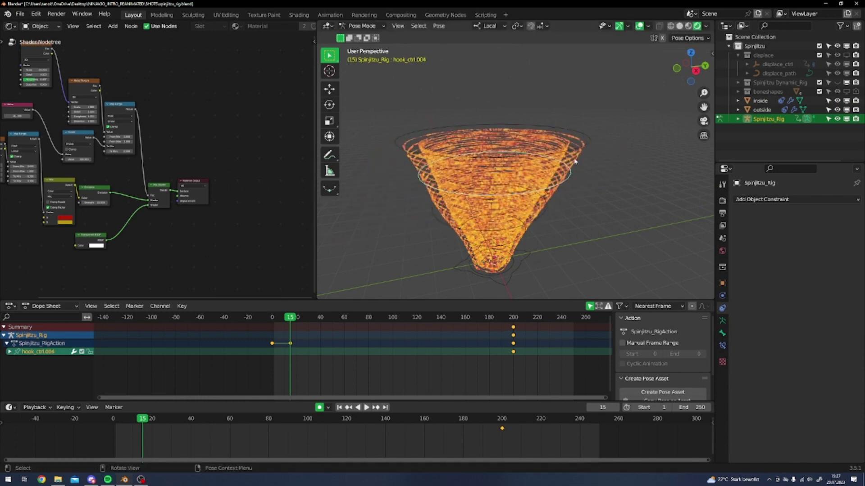
click(575, 157)
click(579, 153)
middle_drag(579, 152, 504, 227)
key(ctrl+Tab)
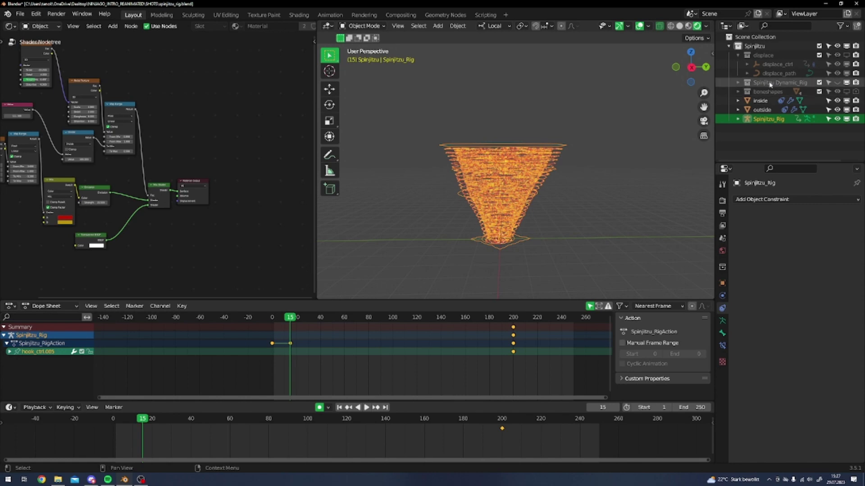
Expand Spinjitzu_Rig in the object hierarchy and look through its child empties def.001, def.002 and def.003
click(737, 119)
scroll(743, 130, down, 3)
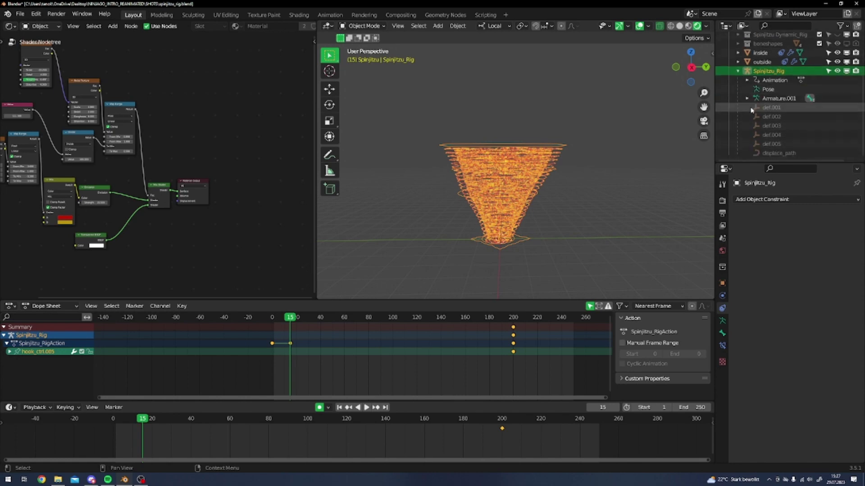
scroll(769, 134, up, 3)
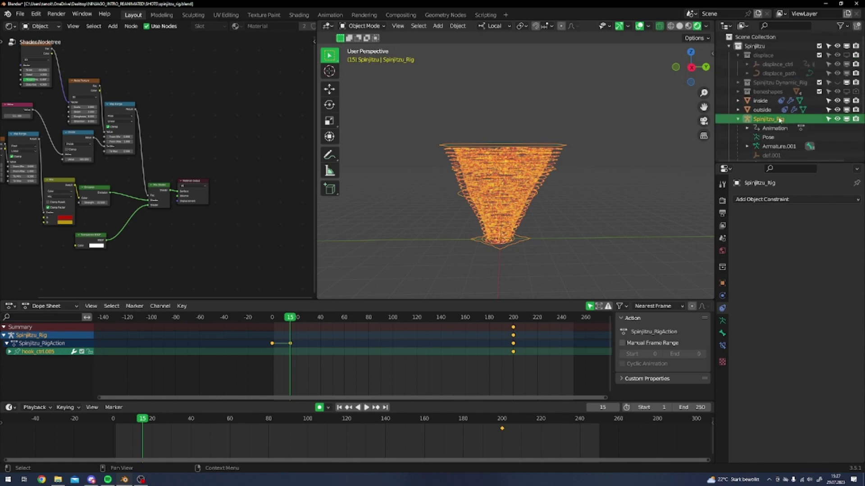
scroll(764, 124, down, 3)
click(765, 109)
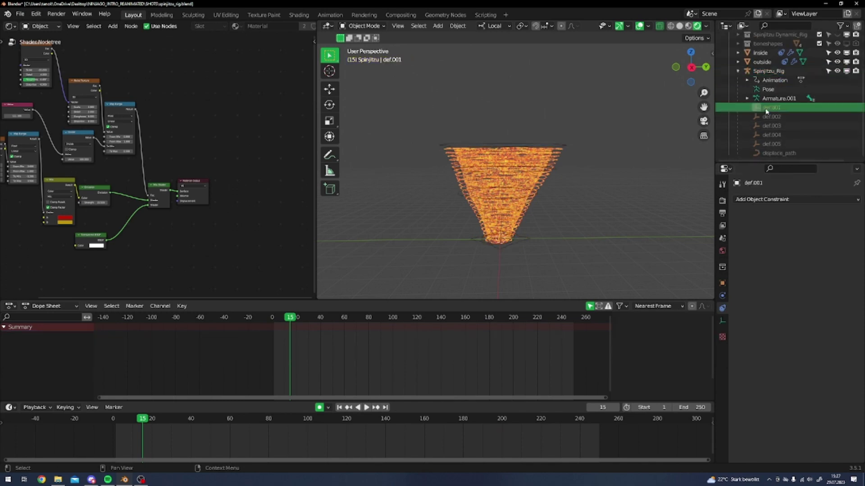
click(766, 117)
click(767, 127)
click(770, 117)
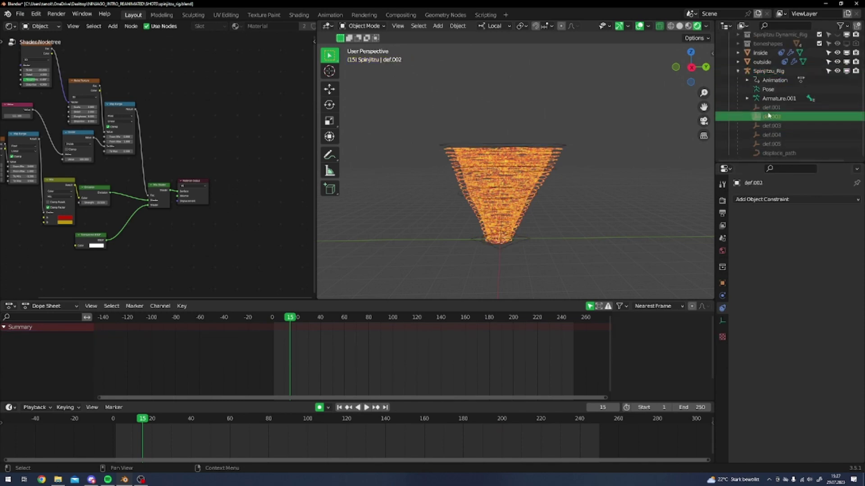
scroll(767, 101, up, 3)
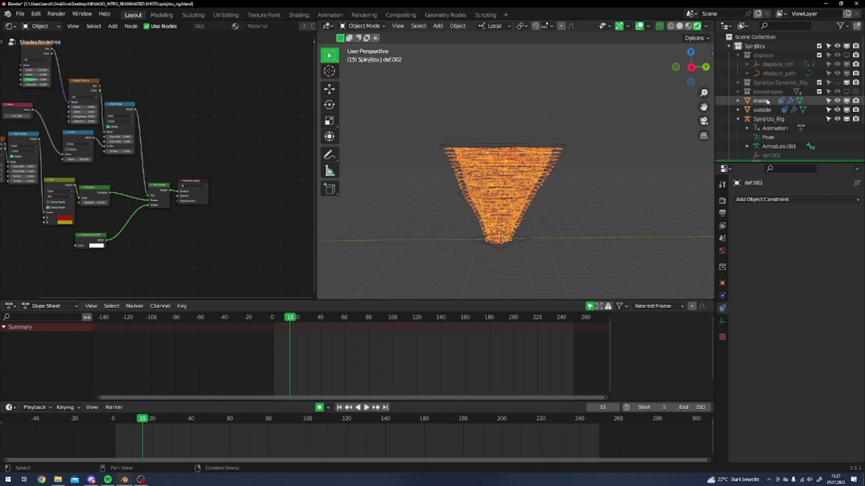
Expand the Spinjitzu Dynamic_Rig collection, select def.001 and unhide the whole collection
click(748, 83)
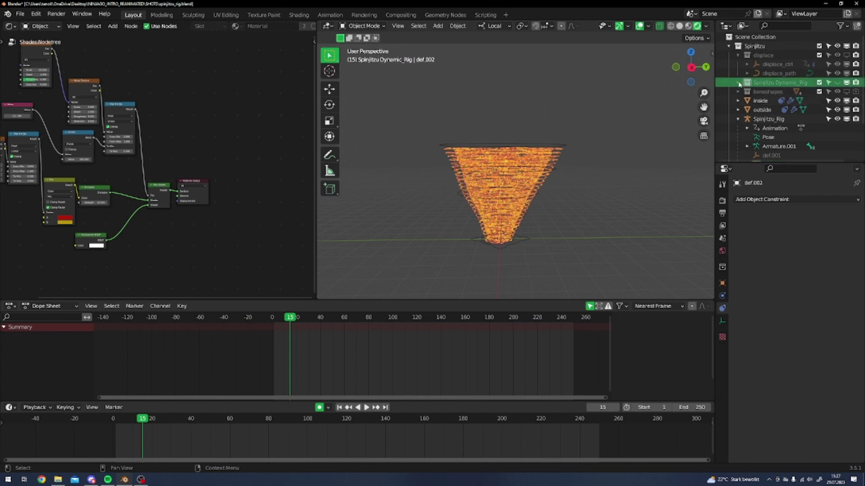
click(739, 83)
click(771, 100)
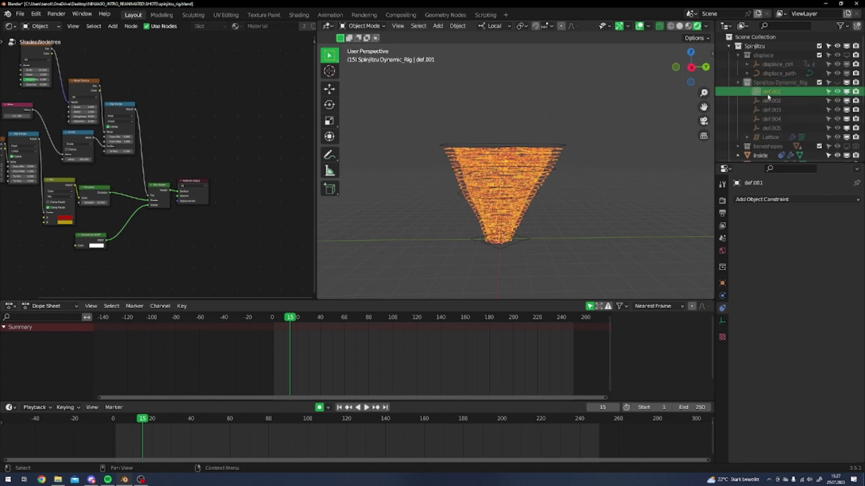
click(837, 83)
Select the def.004 empty inside the tornado and try moving it, cancelling the move
middle_drag(587, 218, 581, 253)
scroll(581, 253, up, 3)
click(498, 99)
click(498, 142)
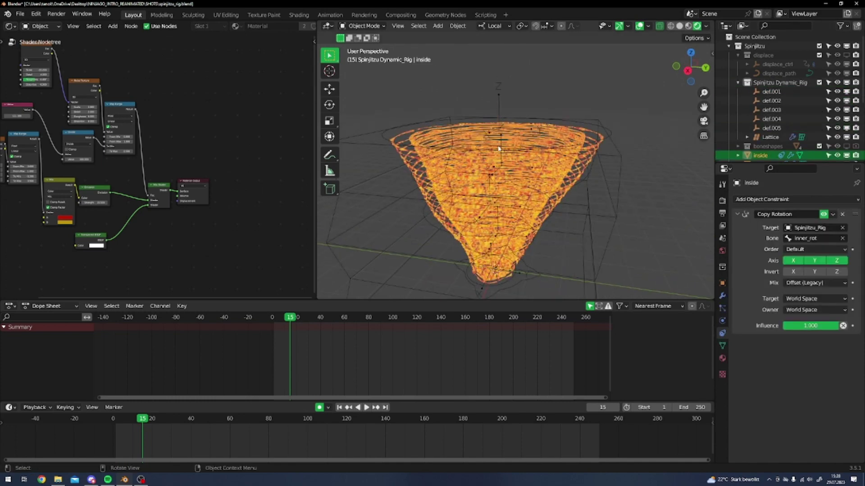
click(500, 147)
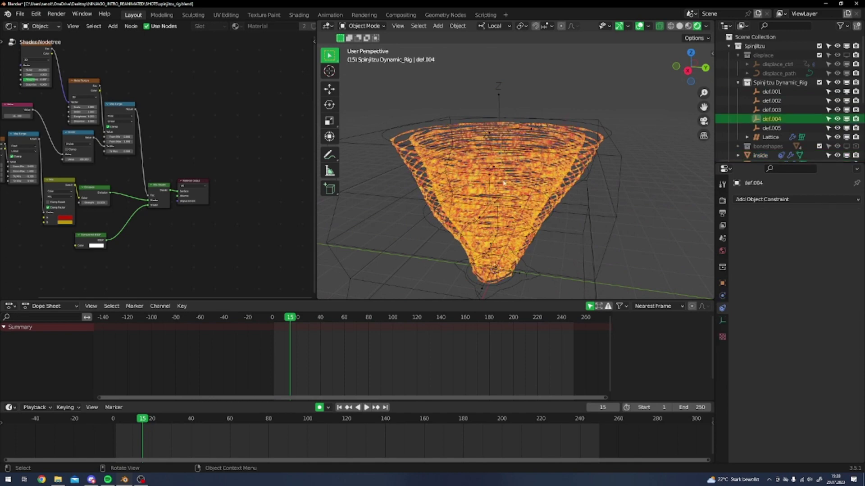
key(g)
right_click(482, 189)
middle_drag(600, 183, 525, 194)
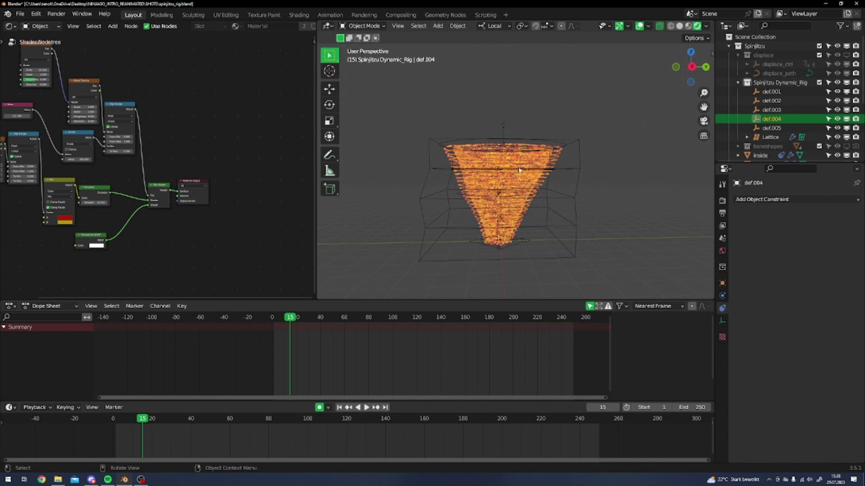
Switch the rig to Pose Mode and try moving one of its ring controls, cancelling the move
click(549, 225)
click(525, 216)
click(524, 217)
key(ctrl+Tab)
key(g)
right_click(518, 180)
Return to Object Mode and select the Lattice cage surrounding the tornado
scroll(531, 190, up, 3)
middle_drag(554, 184, 551, 216)
scroll(550, 214, down, 3)
key(ctrl+Tab)
click(569, 185)
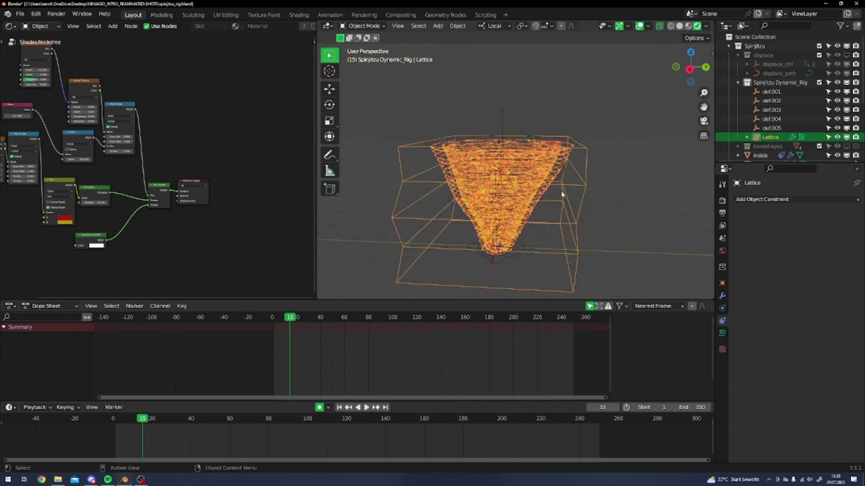
middle_drag(556, 196, 552, 219)
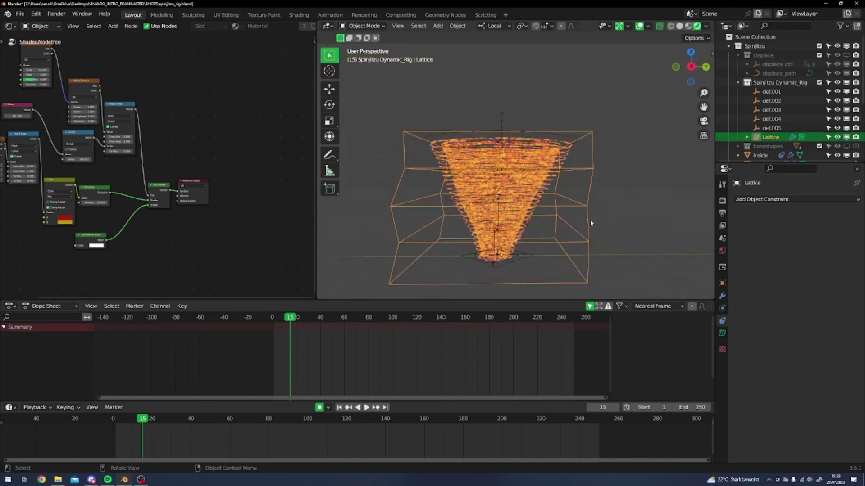
Enter Edit Mode on the Lattice and try moving a selection of its points to bend the tornado
scroll(754, 150, down, 2)
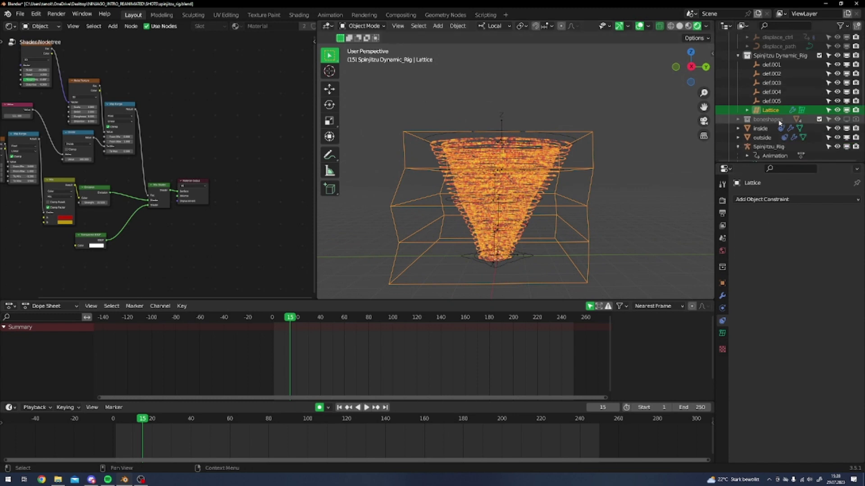
click(748, 110)
click(748, 110)
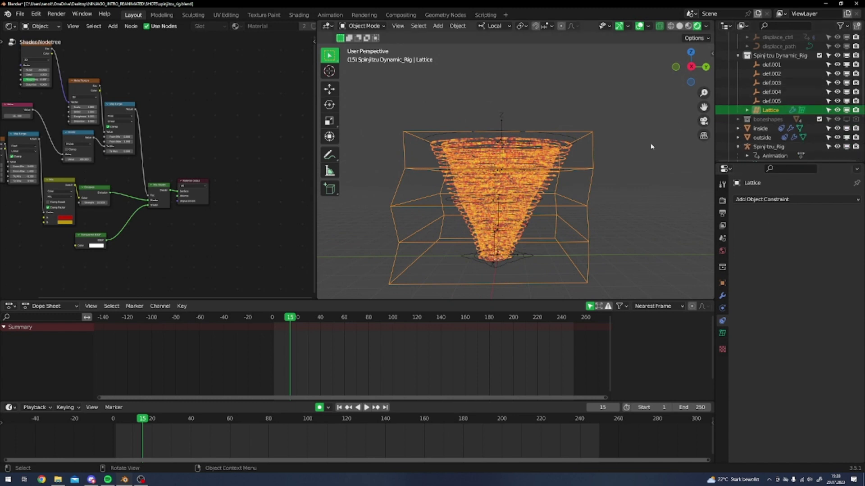
key(Tab)
drag(580, 150, 665, 181)
key(g)
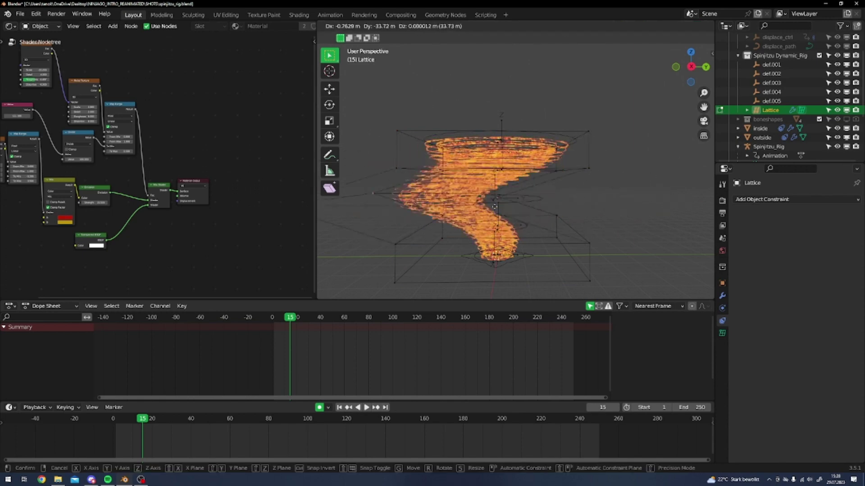
right_click(577, 215)
Show the Lattice's Hook modifiers linked to the def empties and examine the cage from several angles
middle_drag(598, 212, 402, 231)
drag(366, 223, 646, 230)
middle_drag(643, 188, 568, 245)
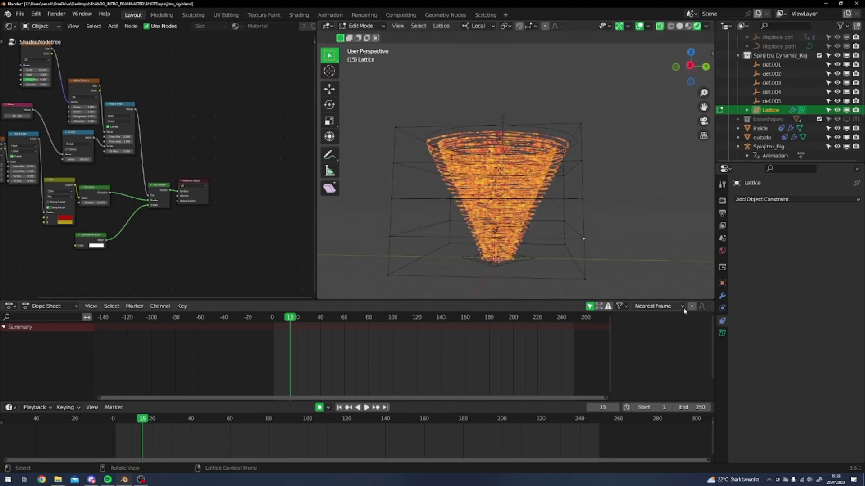
click(722, 296)
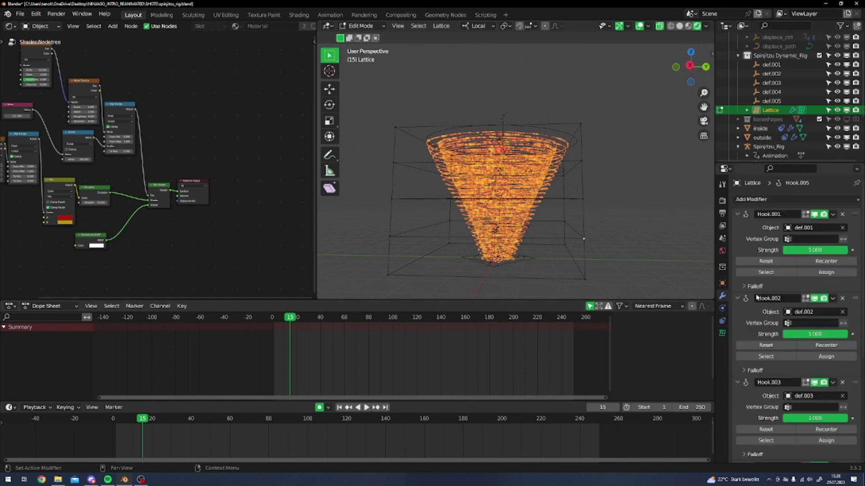
middle_drag(643, 213, 558, 216)
middle_drag(548, 262, 559, 219)
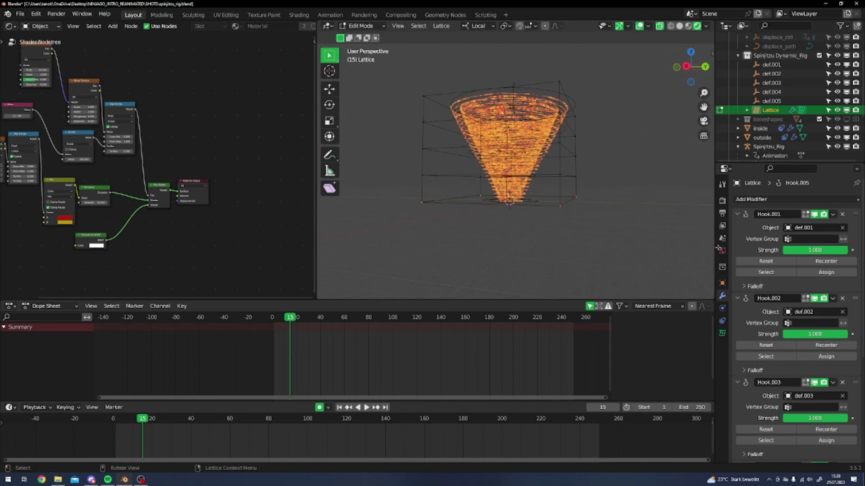
middle_drag(464, 154, 599, 184)
middle_drag(543, 190, 495, 242)
Return to Object Mode, switch Spinjitzu_Rig to Pose Mode and try moving the middle ring control hook_ctrl.003
key(Tab)
middle_drag(585, 180, 571, 178)
scroll(568, 157, up, 1)
click(563, 128)
click(566, 128)
key(ctrl+Tab)
click(561, 145)
click(546, 158)
key(g)
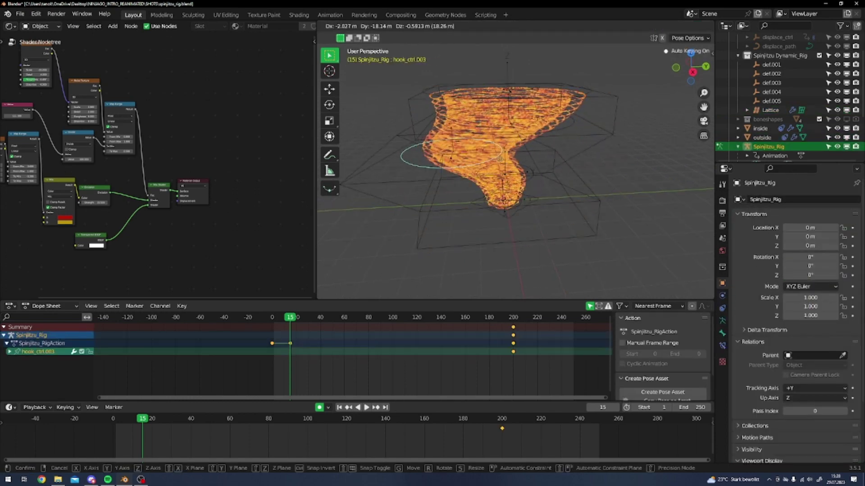
right_click(503, 160)
Try moving the lower ring controls hook_ctrl.002 and hook_ctrl.001
click(532, 179)
click(536, 180)
key(g)
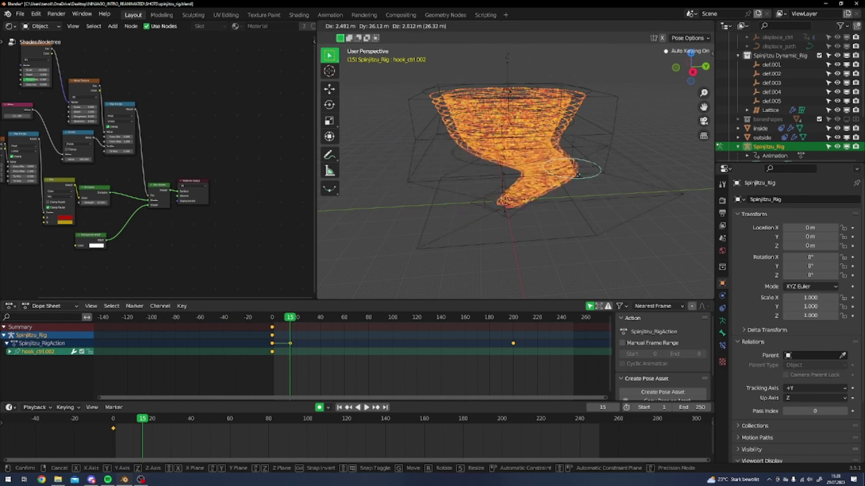
right_click(552, 189)
click(532, 207)
key(g)
right_click(518, 204)
click(518, 204)
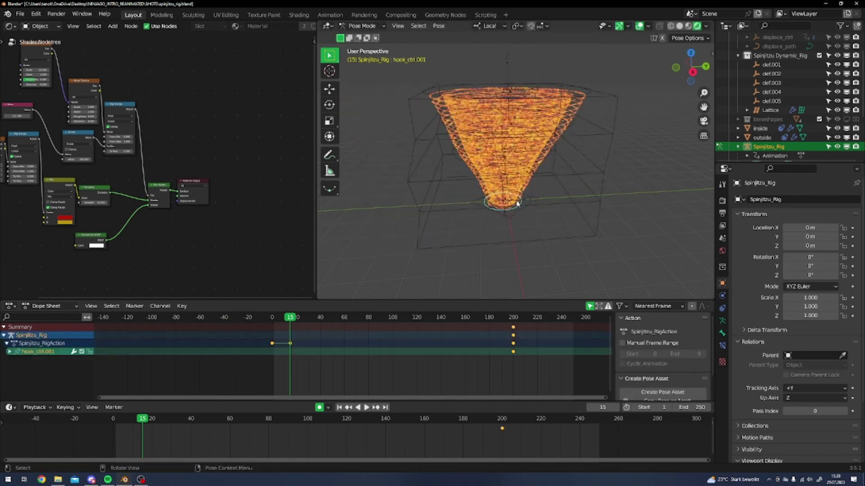
key(g)
right_click(550, 203)
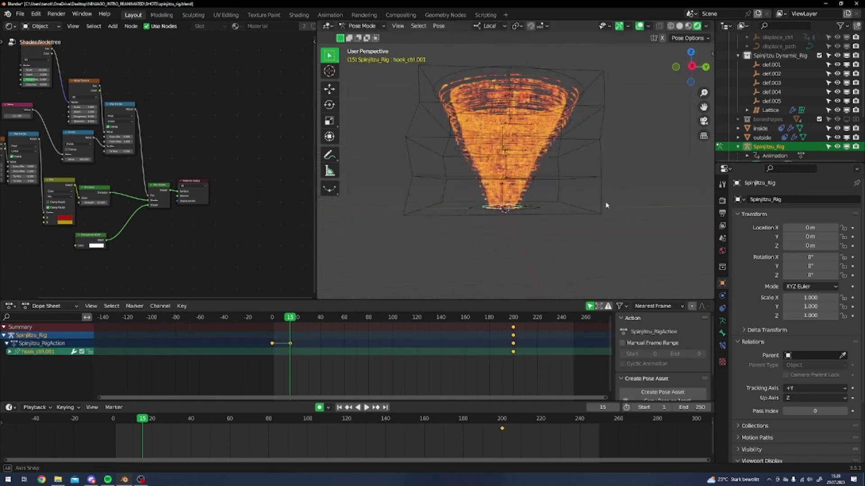
scroll(607, 208, down, 3)
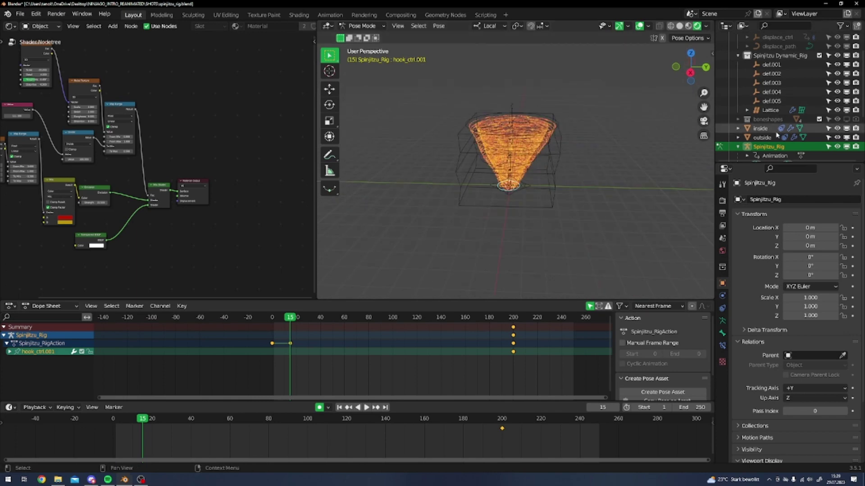
scroll(598, 143, up, 1)
scroll(574, 215, up, 5)
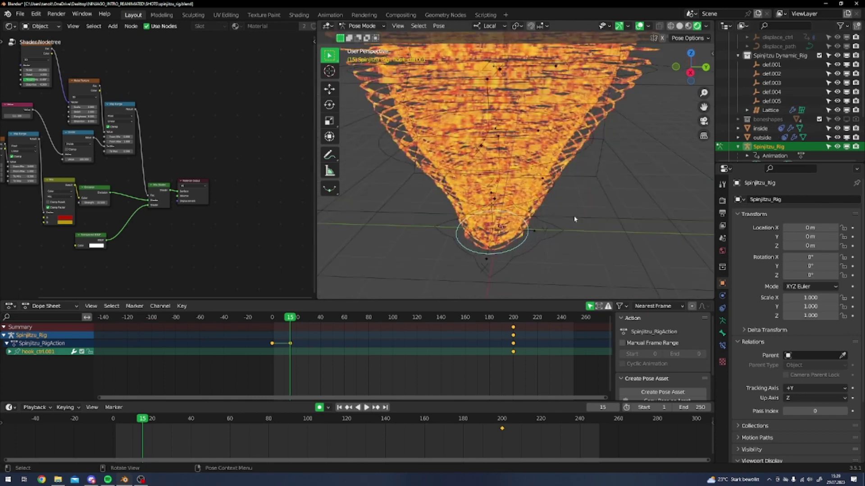
mouse_move(573, 215)
middle_down()
mouse_move(572, 184)
mouse_move(568, 215)
mouse_move(583, 201)
middle_up()
scroll(572, 184, down, 6)
scroll(583, 201, up, 4)
scroll(553, 146, up, 1)
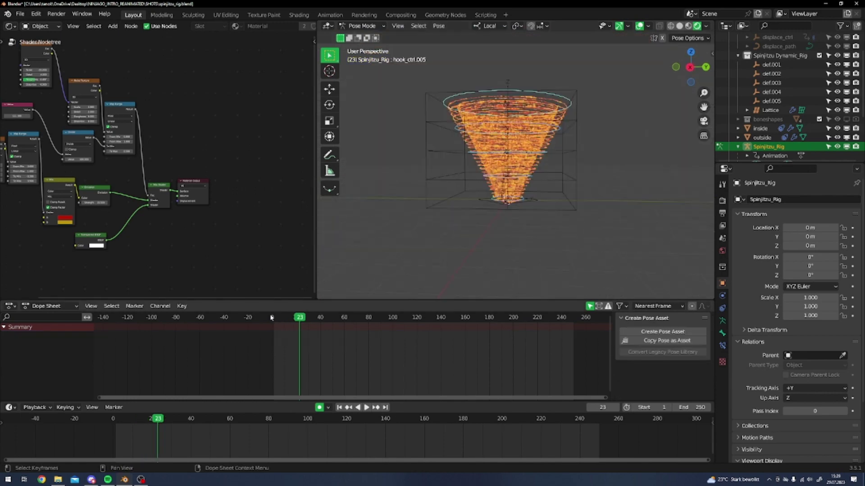
Play the tornado animation from the start with viewport overlays hidden, stop it and show the overlays again
click(272, 319)
key(space)
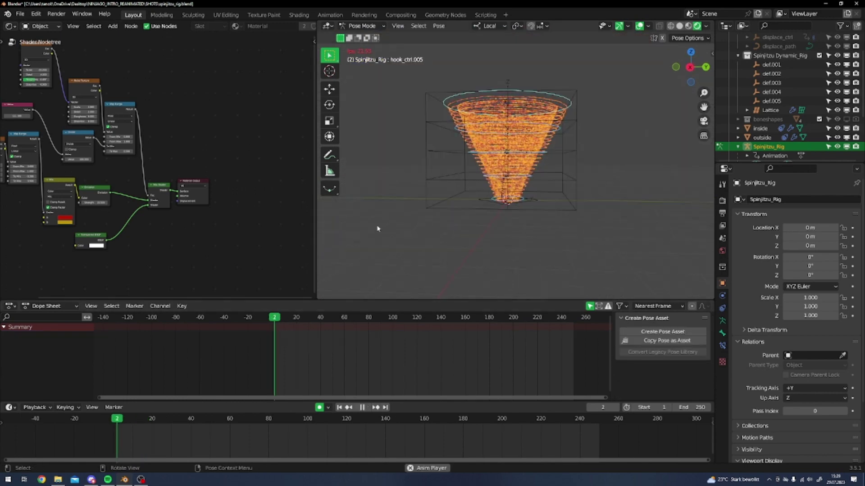
middle_drag(491, 175, 503, 171)
click(638, 26)
middle_drag(618, 162, 566, 195)
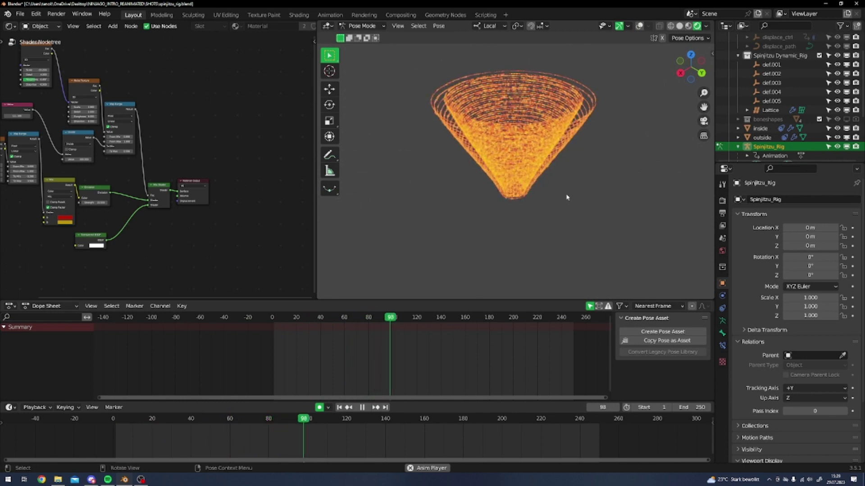
middle_drag(440, 245, 454, 209)
mouse_move(554, 145)
middle_down()
mouse_move(548, 181)
mouse_move(562, 147)
middle_up()
key(space)
click(640, 25)
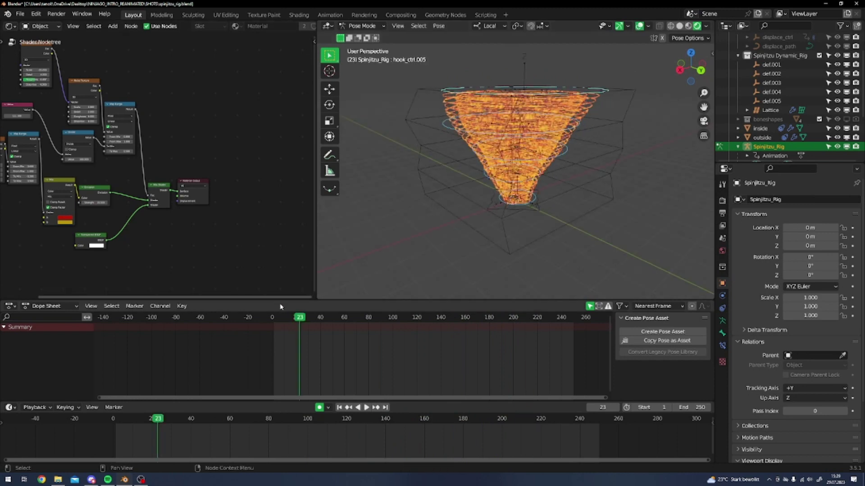
Replay the animation briefly from the start with overlays shown, and undo the last two changes
click(271, 323)
key(space)
middle_drag(469, 234, 457, 228)
key(space)
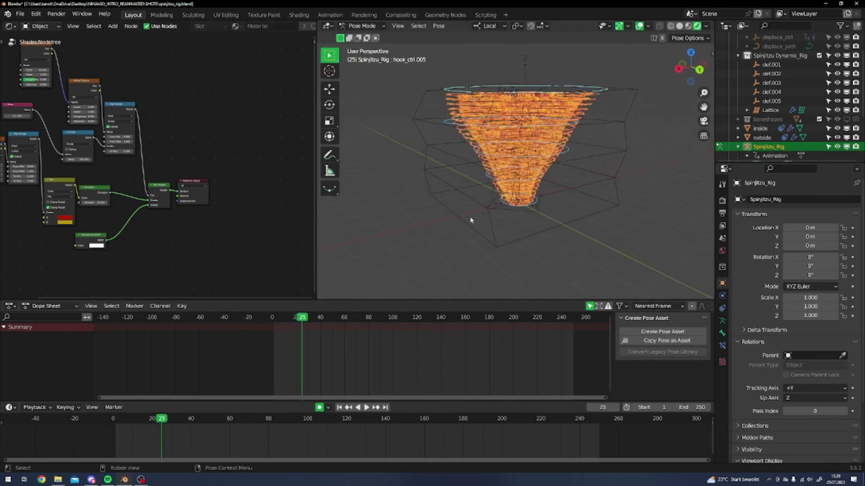
key(super)
key(Escape)
key(ctrl+z)
key(ctrl+z)
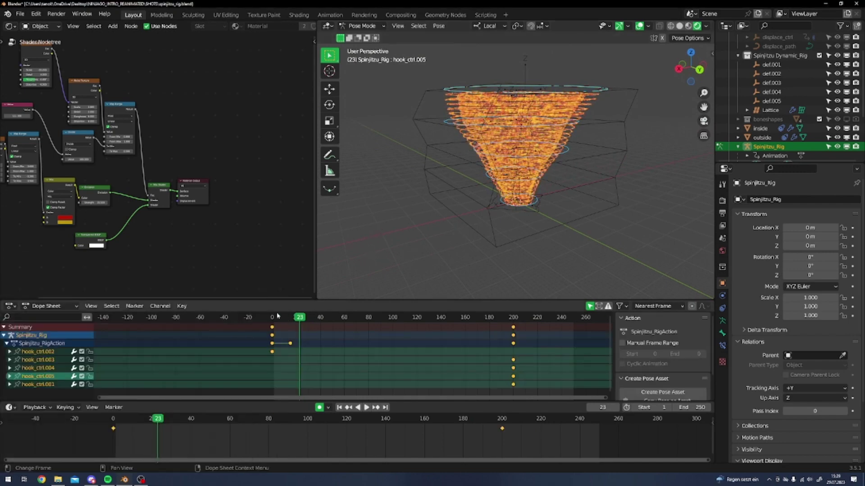
Watch the spinning tornado with overlays hidden, stop at frame 122 and restore the overlays
key(space)
key(shift+alt+z)
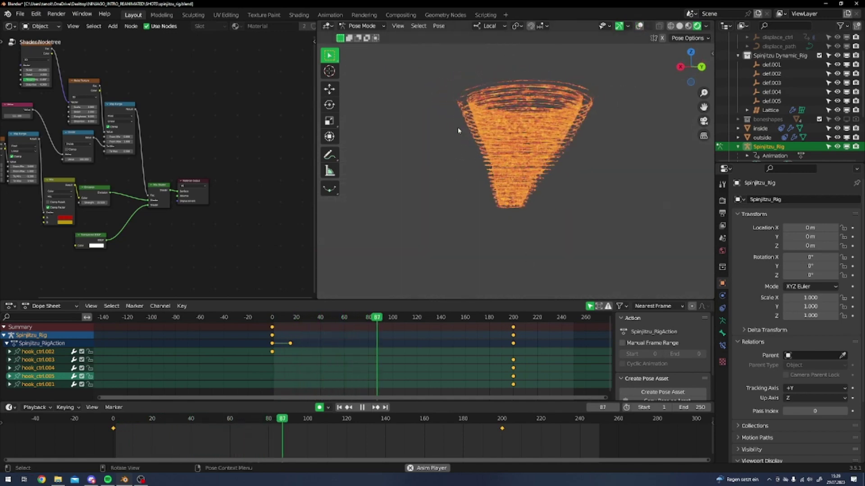
scroll(492, 103, down, 2)
middle_drag(492, 102, 506, 127)
key(space)
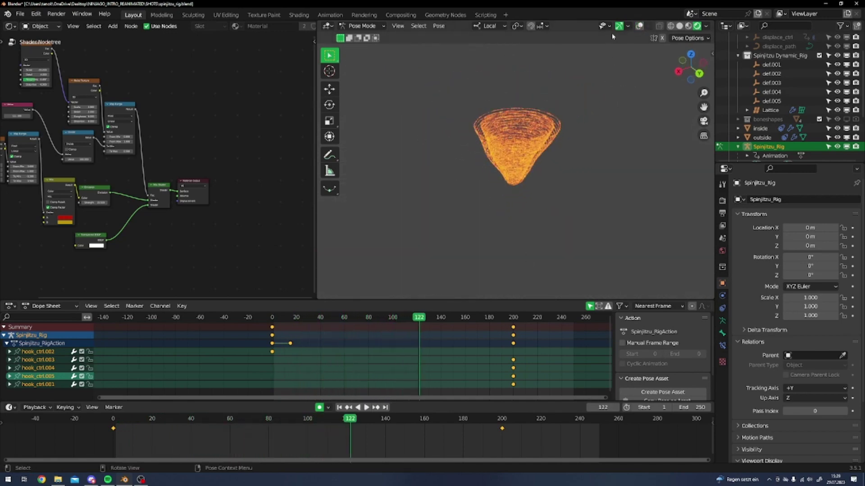
click(639, 26)
At frame 122, scale down the top ring control hook_ctrl.005 and scale hook_ctrl.004 up to about 1.44
scroll(562, 187, up, 4)
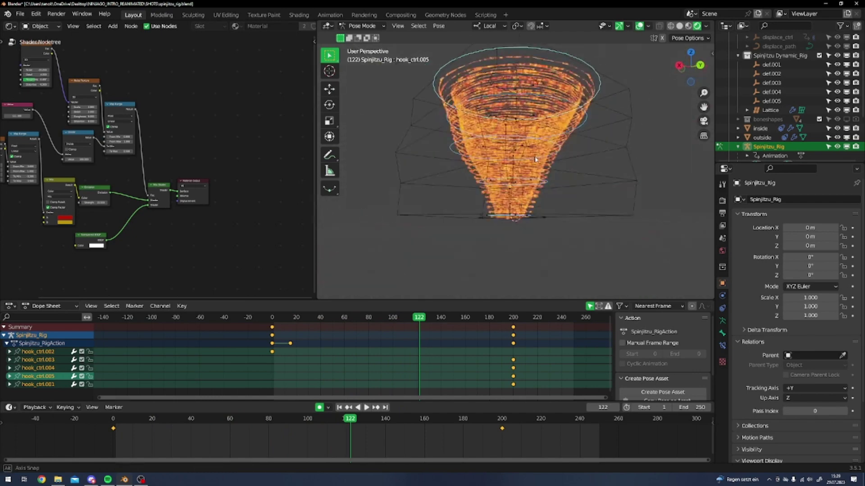
click(546, 221)
scroll(546, 221, up, 2)
scroll(529, 248, down, 3)
click(531, 184)
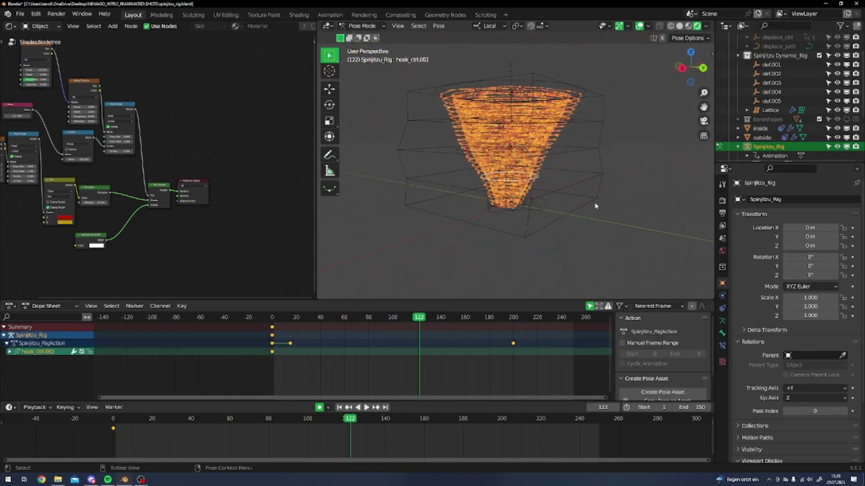
click(585, 151)
click(564, 84)
key(s)
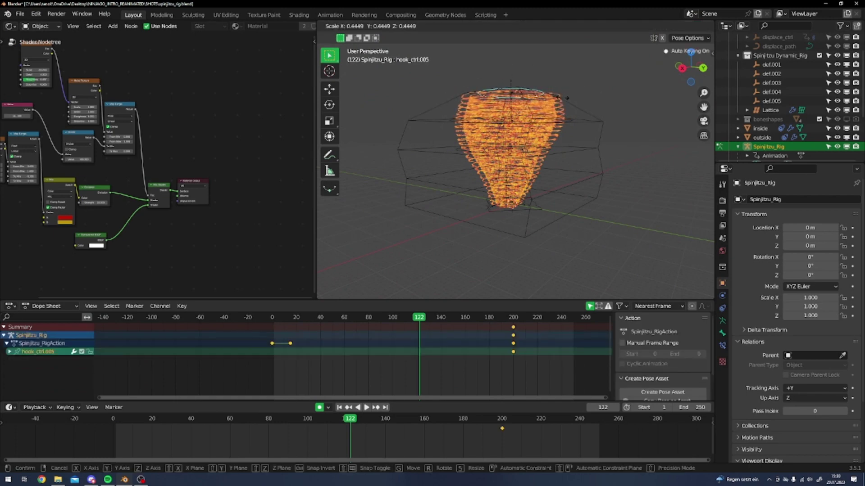
click(535, 101)
click(531, 121)
key(s)
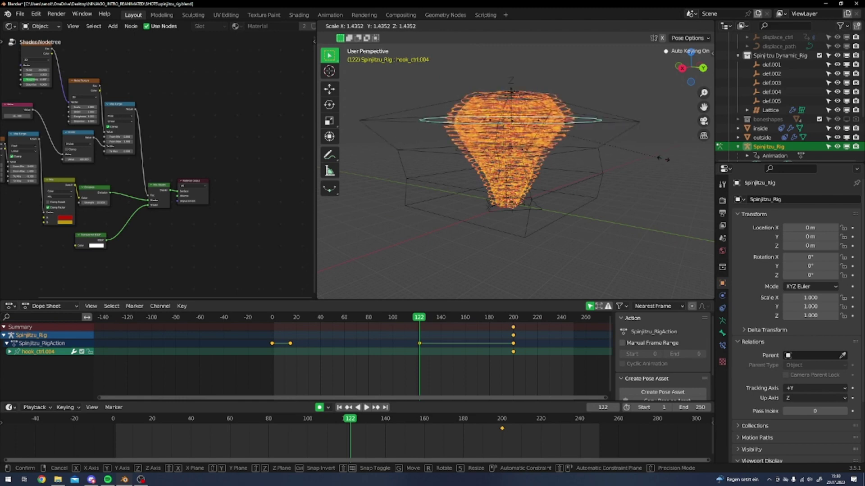
click(663, 159)
Scale up the ring controls hook_ctrl.003 and hook_ctrl.002 to bulge the middle of the tornado
click(547, 158)
click(540, 157)
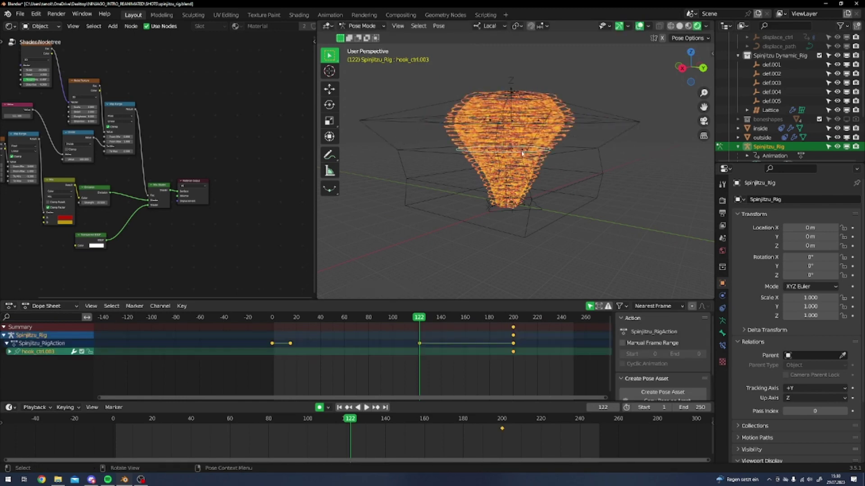
key(s)
click(578, 158)
key(s)
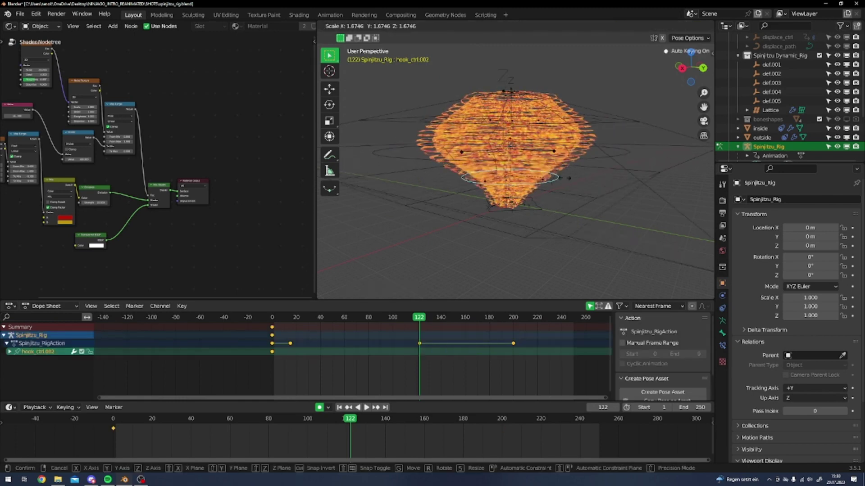
click(538, 179)
middle_drag(538, 179, 518, 217)
scroll(664, 176, down, 1)
scroll(536, 201, up, 5)
scroll(468, 243, down, 4)
Reset the scale of all ring controls and delete their keyframes at frame 122
click(422, 331)
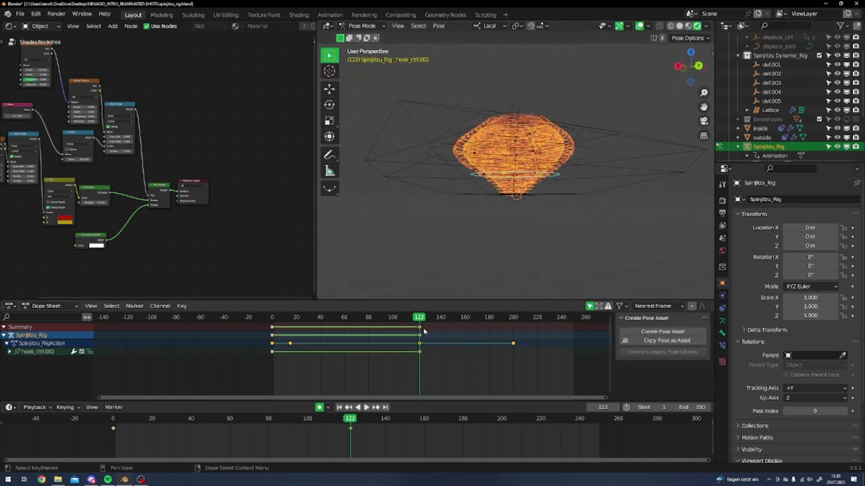
key(Delete)
key(a)
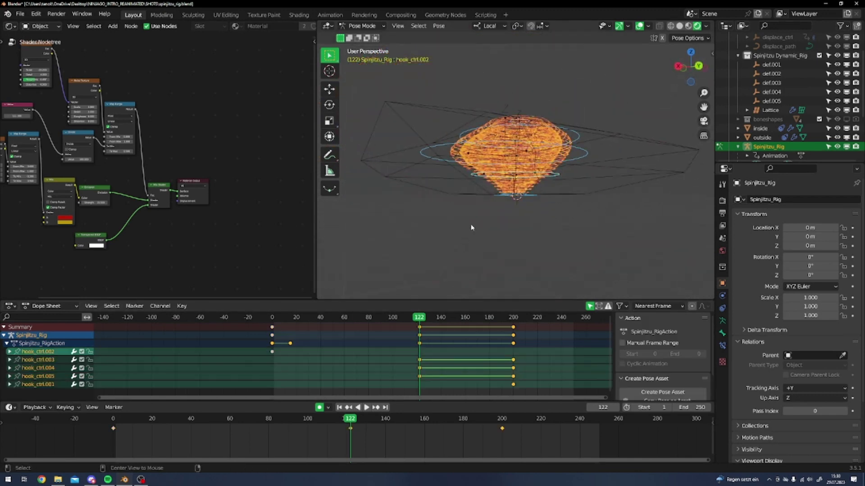
key(alt+s)
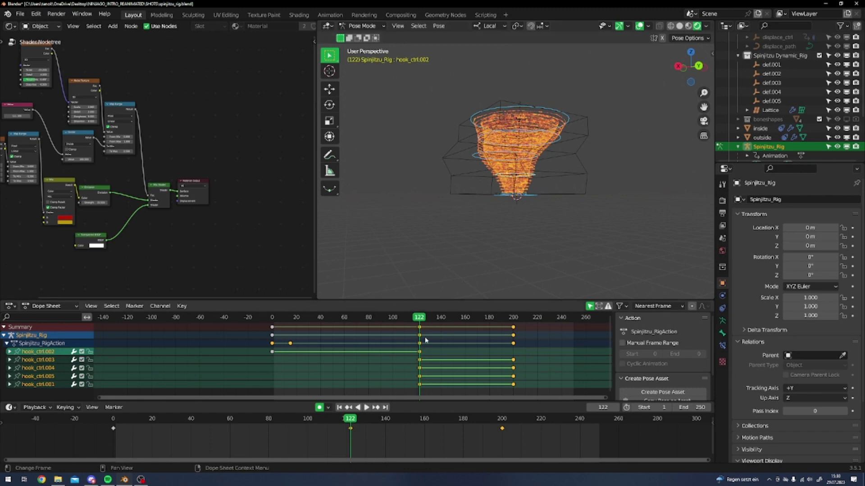
key(Delete)
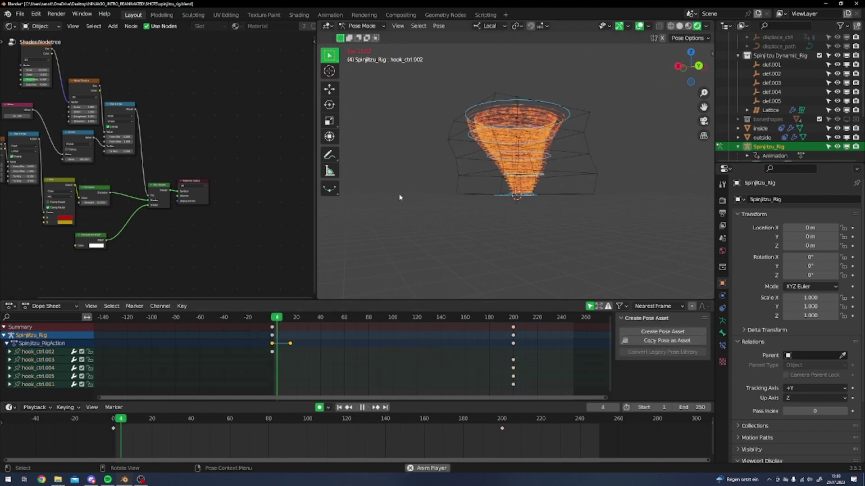
middle_drag(574, 202, 532, 209)
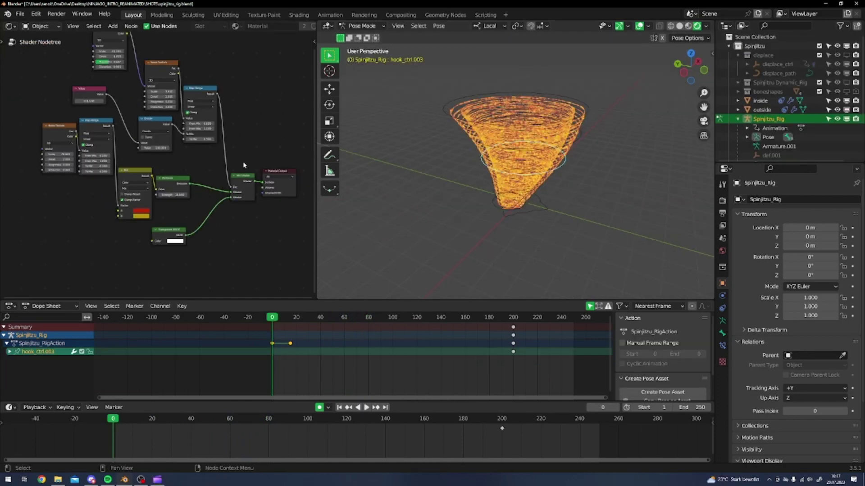
Examine the tornado material's node tree, focusing on the Mix colors and the Emission node's Strength
middle_drag(208, 114, 203, 170)
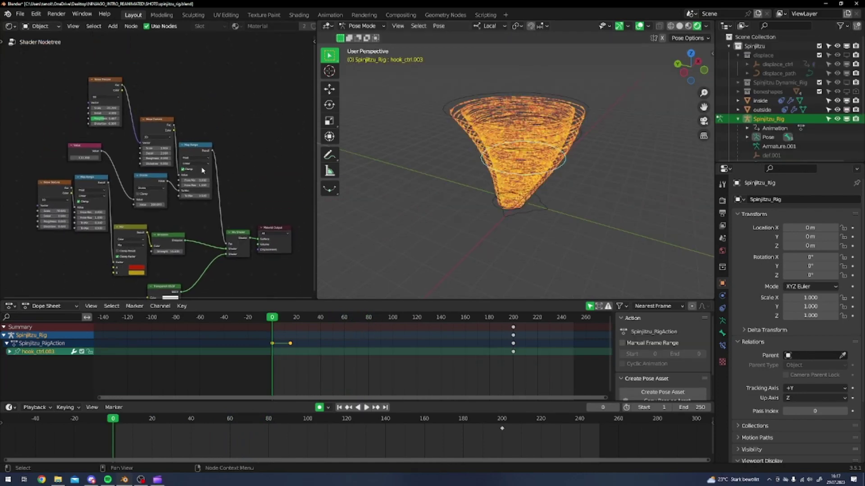
scroll(196, 188, down, 4)
scroll(178, 198, up, 3)
middle_drag(180, 224, 201, 168)
scroll(200, 167, up, 1)
middle_drag(184, 216, 170, 242)
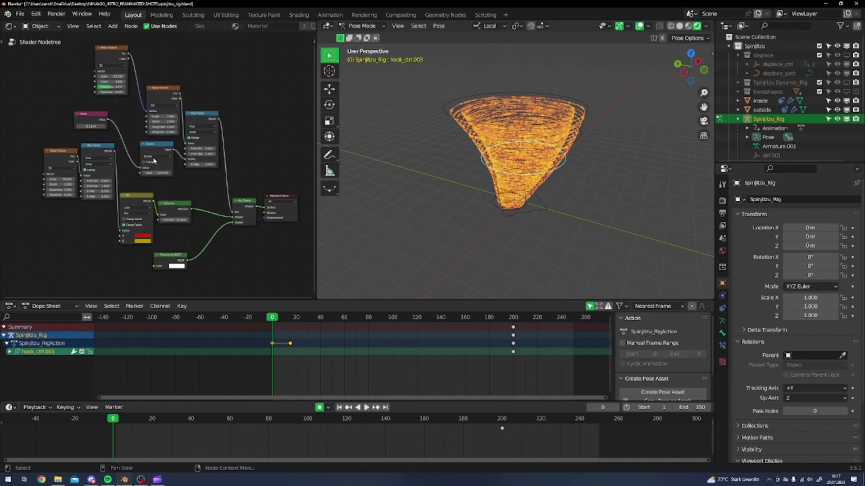
scroll(166, 181, up, 5)
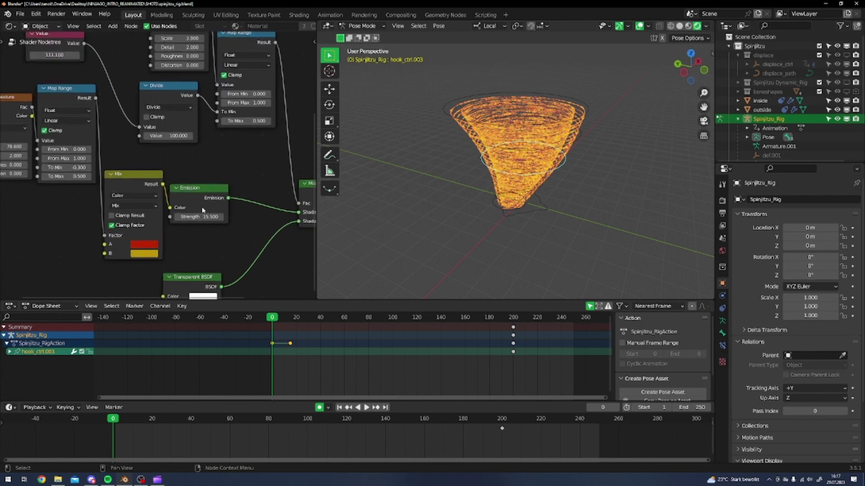
middle_drag(205, 218, 202, 193)
mouse_move(202, 193)
mouse_down()
mouse_move(243, 192)
mouse_move(205, 192)
mouse_up()
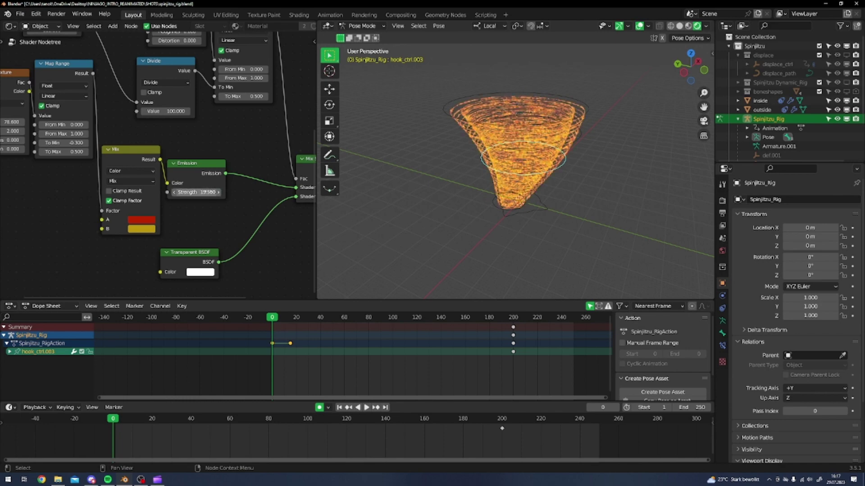
Try a green hue for color A of the Mix node that feeds the Emission shader
click(147, 218)
drag(160, 163, 141, 133)
right_click(141, 133)
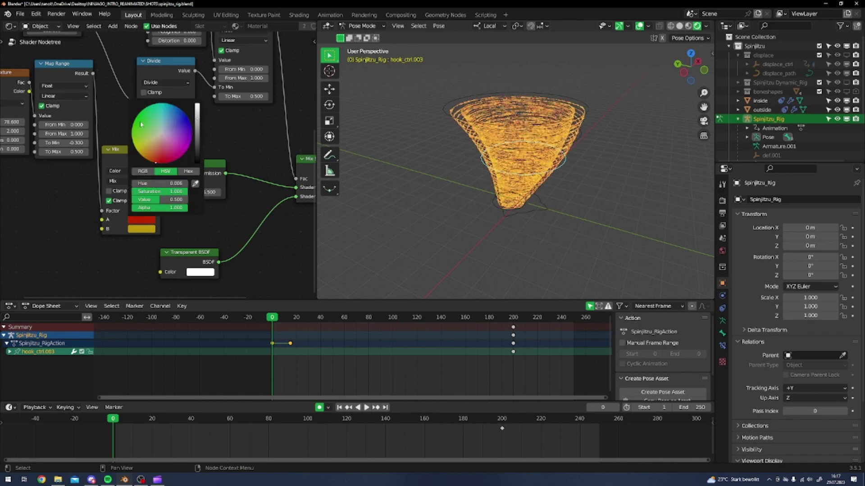
click(134, 230)
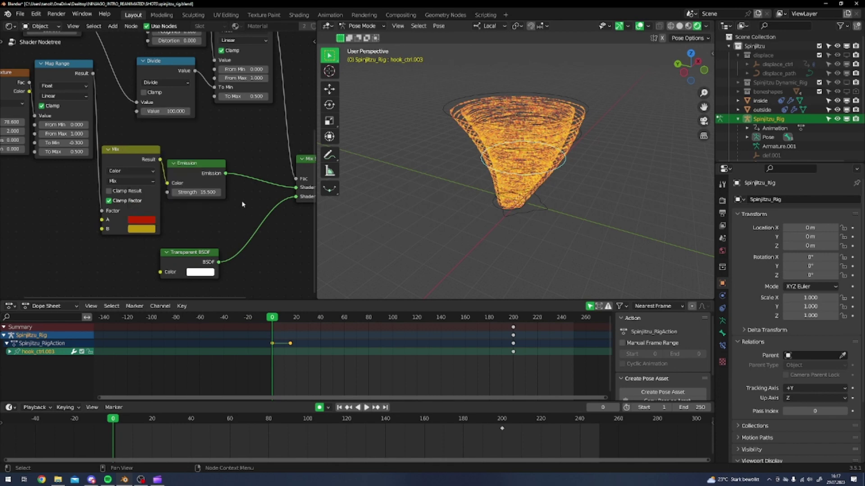
Adjust the Value node that feeds the Divide node and inspect the effect on the tornado's surface
middle_drag(243, 196, 282, 199)
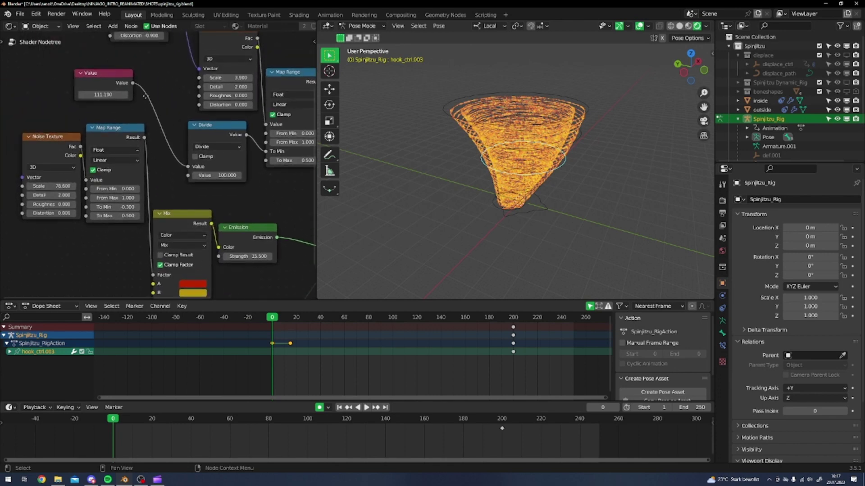
middle_drag(133, 99, 154, 149)
mouse_move(124, 144)
mouse_down()
mouse_move(167, 143)
mouse_move(109, 143)
mouse_move(188, 147)
mouse_up()
scroll(485, 194, down, 2)
middle_drag(559, 224, 566, 202)
scroll(542, 203, up, 4)
scroll(216, 207, down, 3)
Examine how the noise, Map Range, Emission and Transparent BSDF nodes feed the Mix Shader in the tornado material
middle_drag(230, 222, 110, 140)
scroll(162, 150, down, 2)
middle_drag(105, 93, 182, 149)
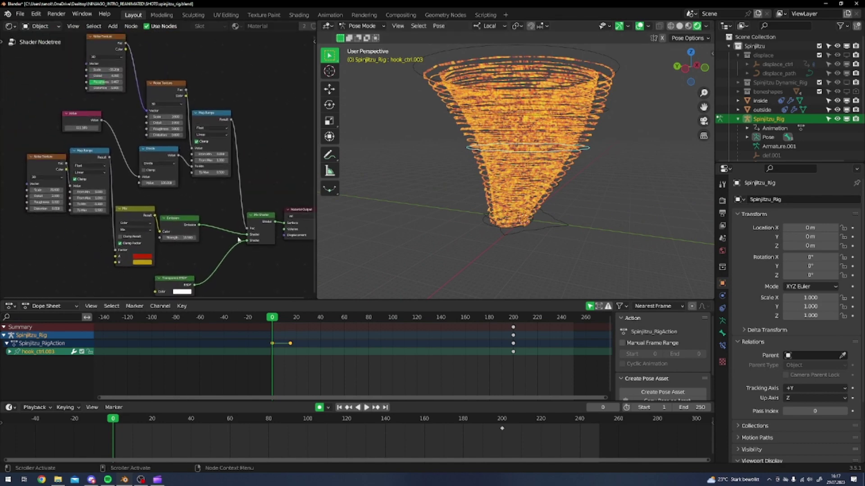
scroll(225, 222, down, 4)
scroll(208, 219, up, 4)
scroll(202, 243, up, 1)
middle_drag(204, 211, 179, 162)
drag(245, 258, 145, 79)
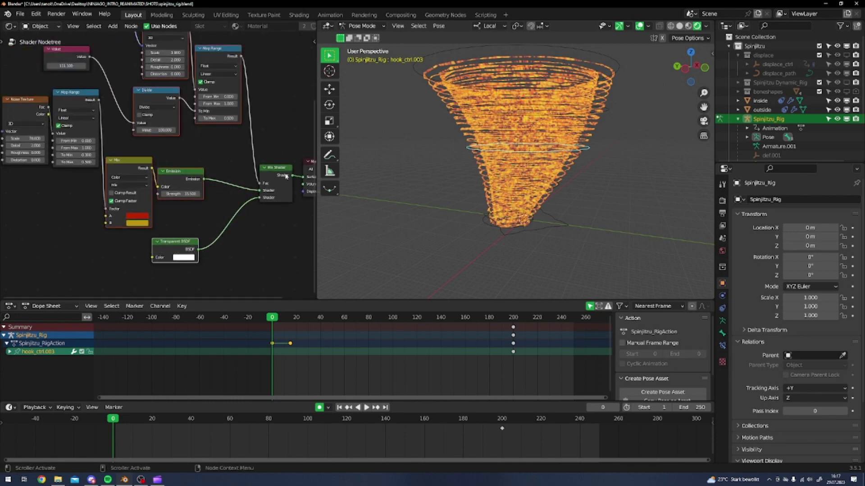
click(201, 139)
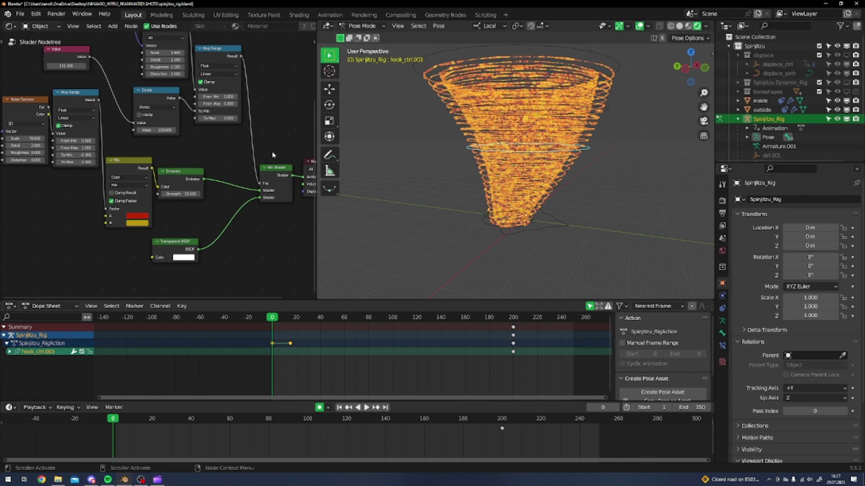
scroll(266, 145, down, 4)
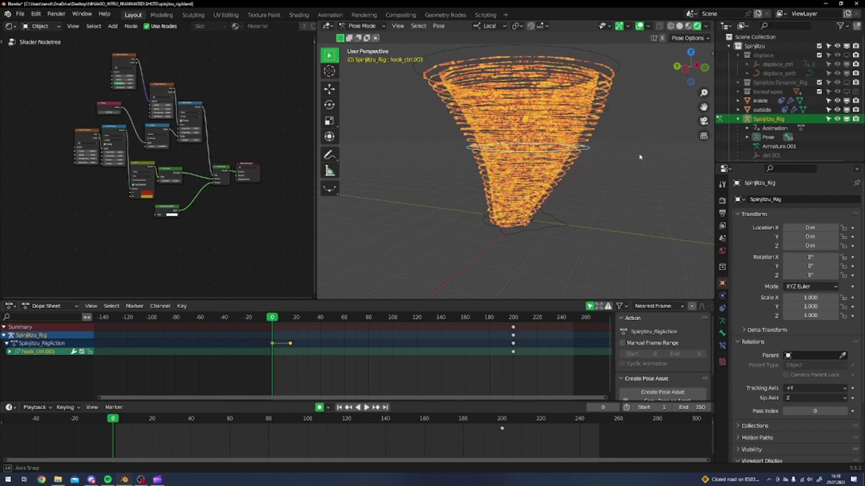
Inspect the shaded tornado in the viewport from several angles and distances
middle_drag(639, 158, 488, 190)
scroll(518, 221, up, 4)
scroll(574, 189, down, 8)
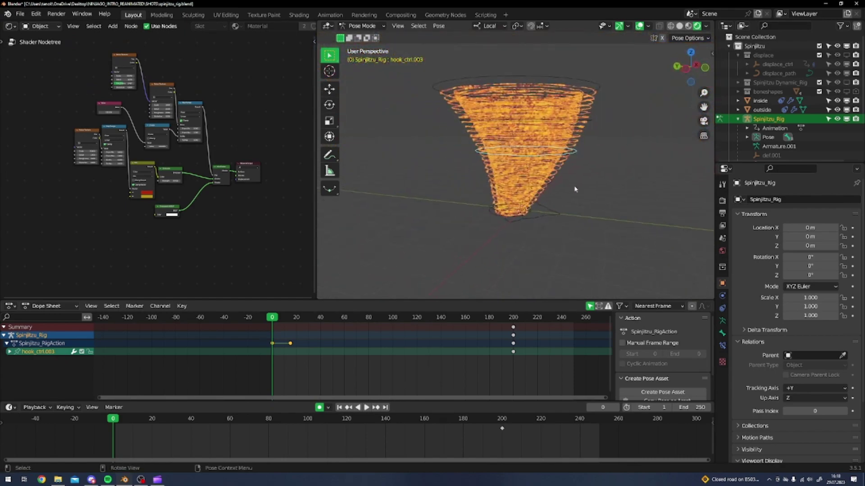
mouse_move(587, 202)
middle_down()
mouse_move(561, 230)
mouse_move(576, 203)
middle_up()
scroll(561, 230, up, 5)
scroll(453, 214, down, 10)
scroll(493, 228, up, 3)
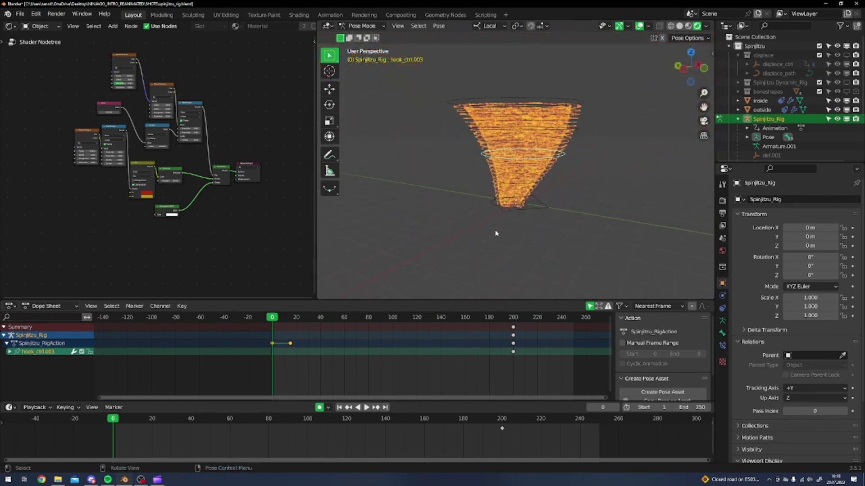